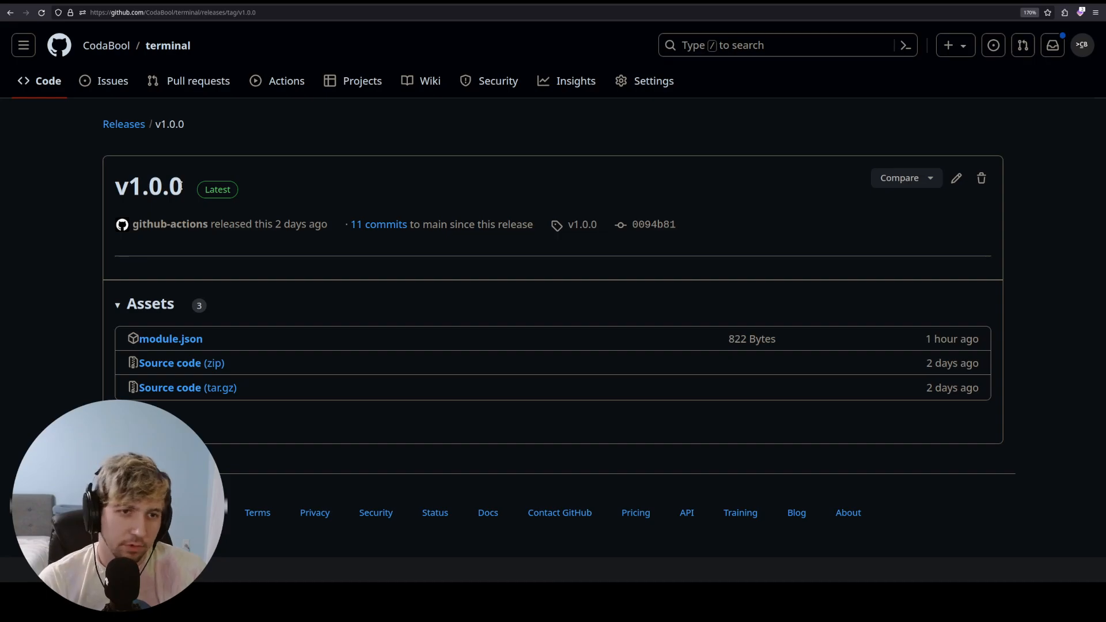
- Go to the terminal repository's main page and scroll through its readme and back up
click(170, 48)
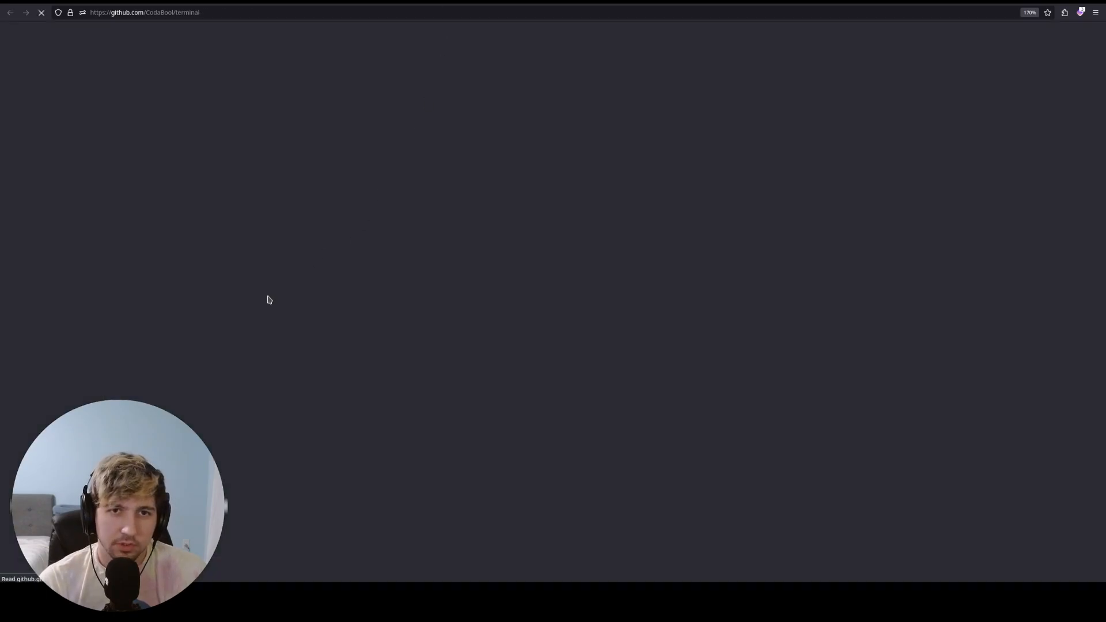
scroll(240, 314, down, 2)
scroll(79, 289, down, 7)
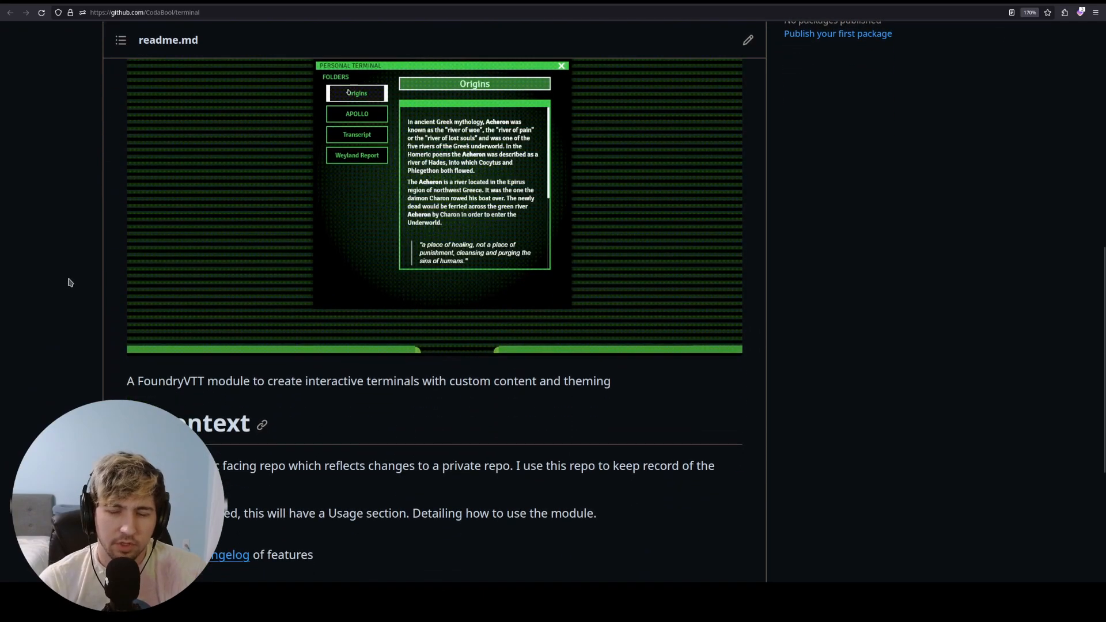
scroll(69, 282, up, 9)
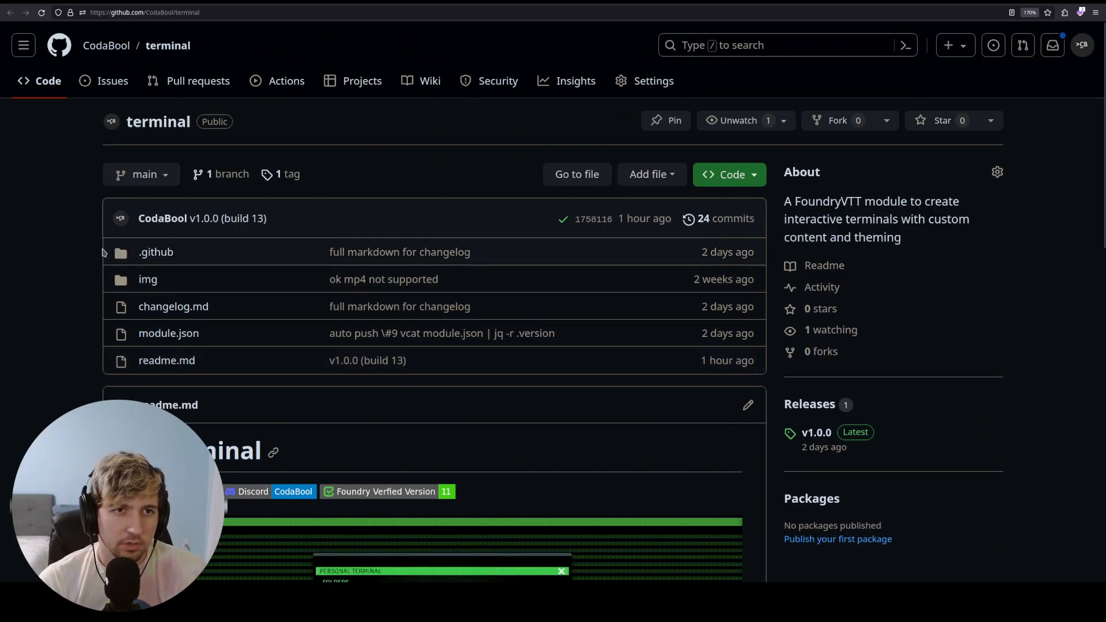
- Look up the Terminal itch.io link in the 'url' note, then drag the note to the screen edge
click(311, 602)
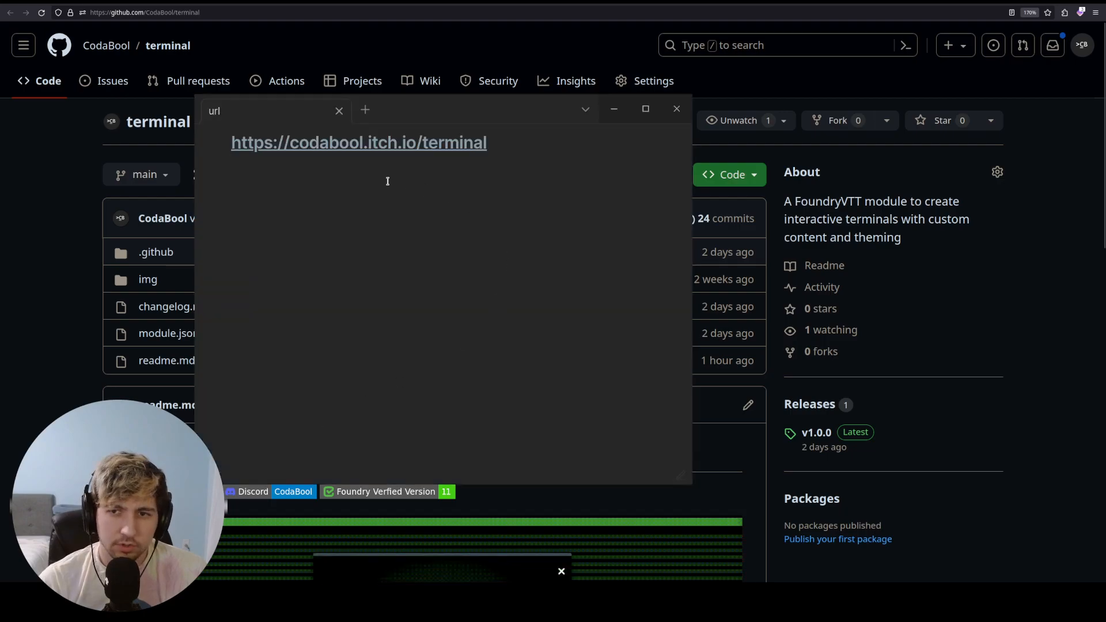
key(ctrl+a)
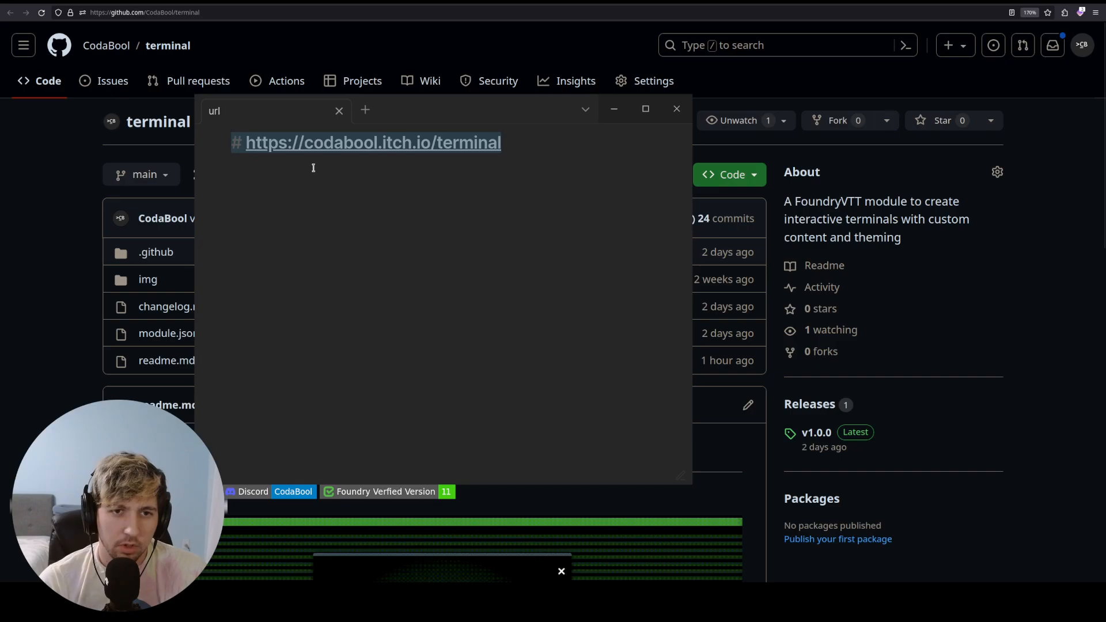
click(315, 168)
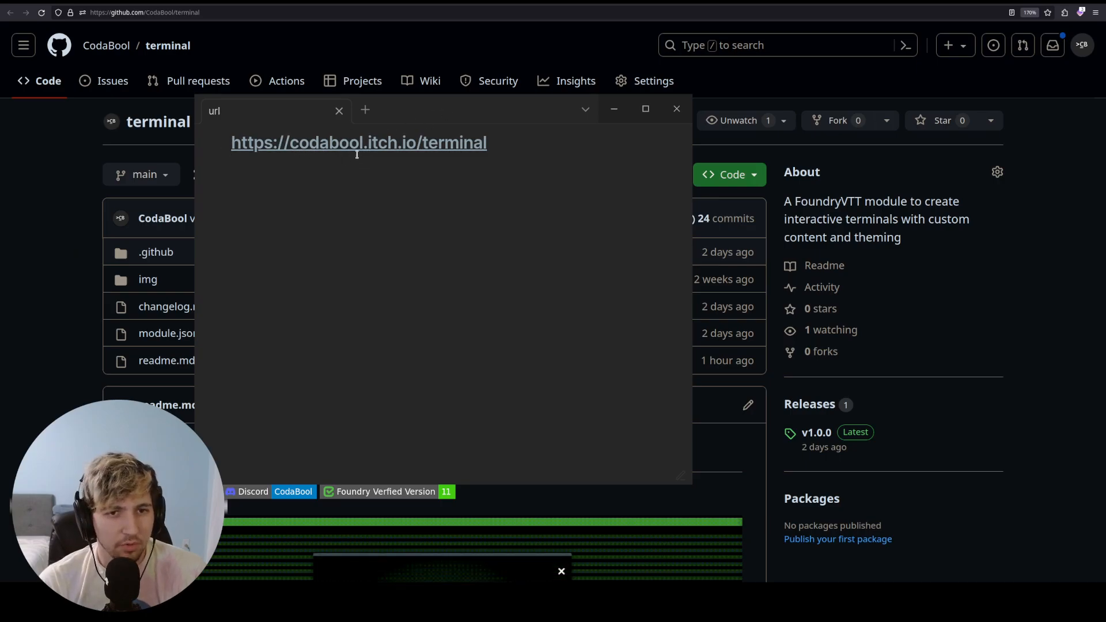
drag(434, 113, 0, 145)
key(ctrl+alt+Left)
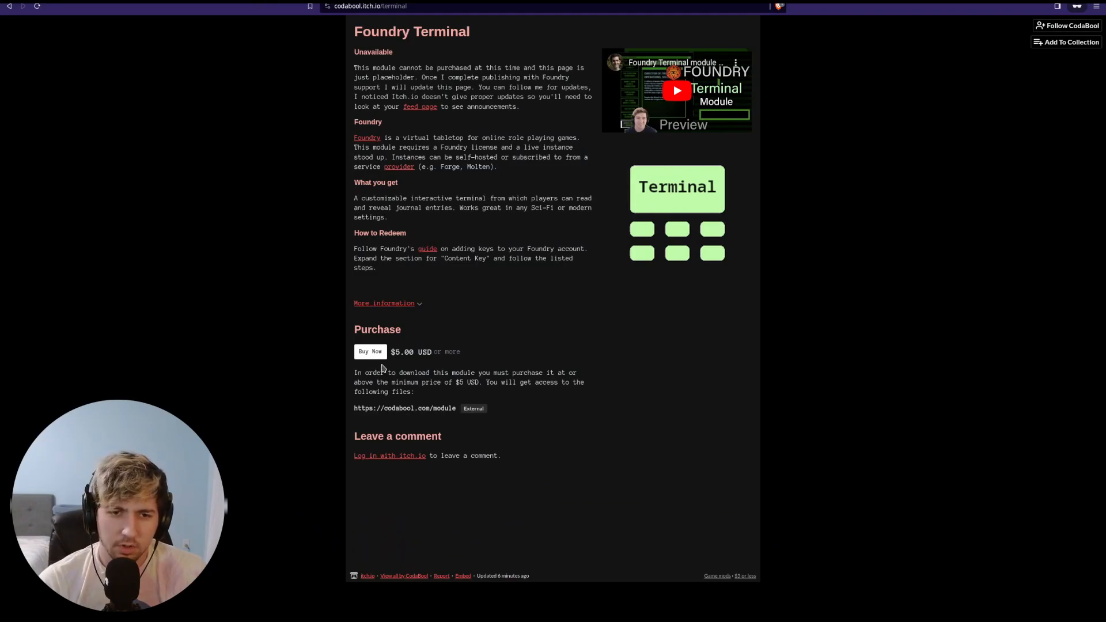
- Start the $5.00 Buy Now purchase of Foundry Terminal and enter the buyer's e-mail address
click(369, 351)
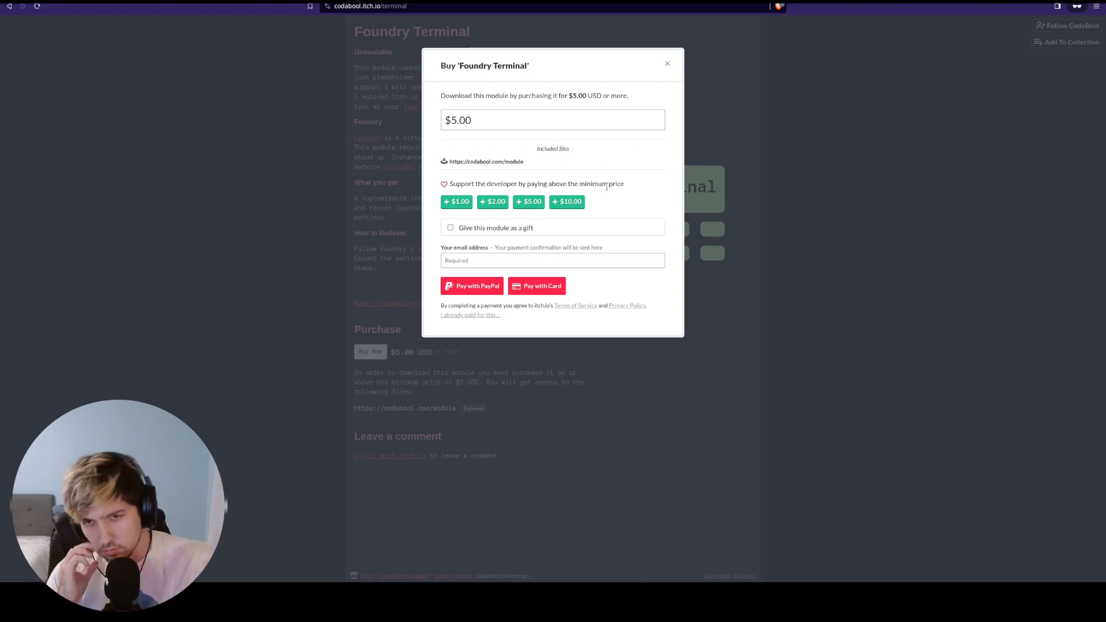
click(491, 262)
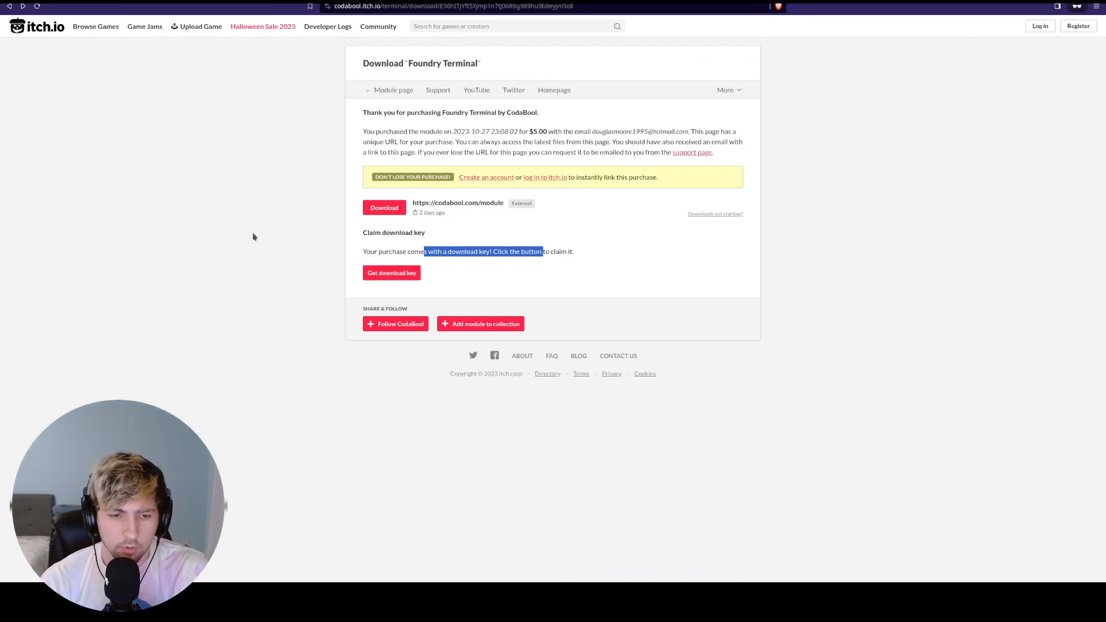
- View the Spectacle screenshot of the purchase confirmation, then send it behind the browser page
key(alt+Tab)
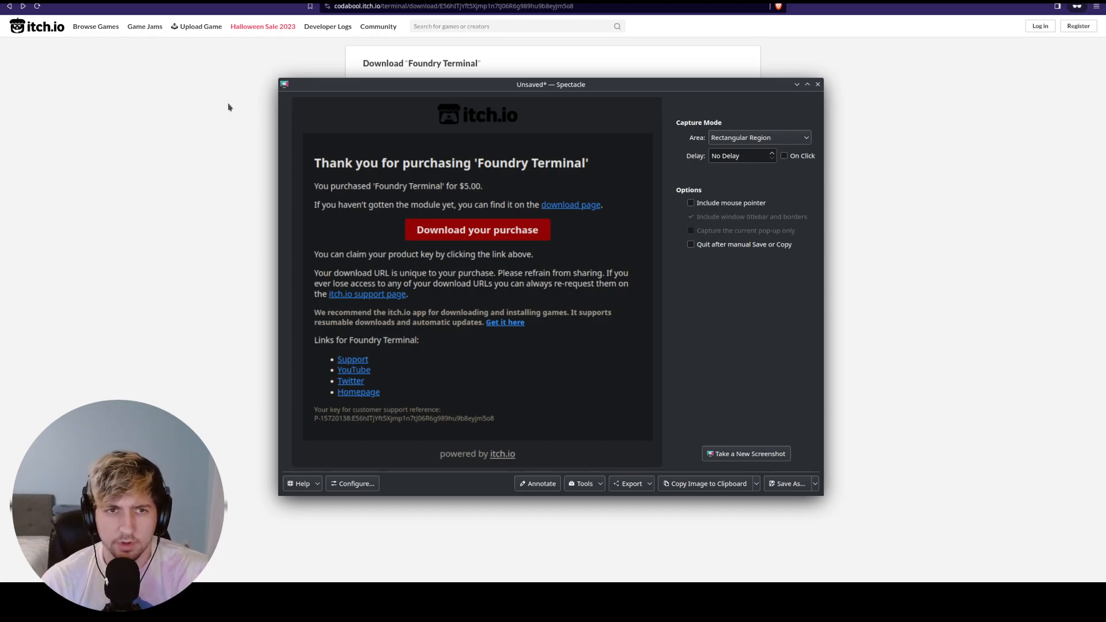
click(182, 158)
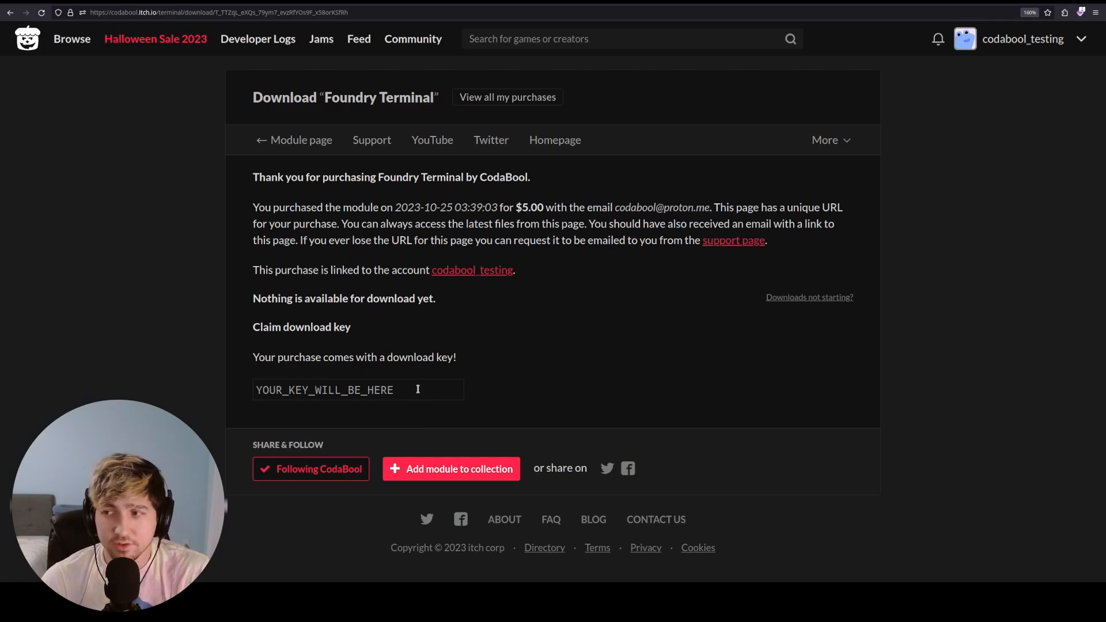
- Highlight the download key placeholder on the itch.io download page
drag(419, 390, 255, 389)
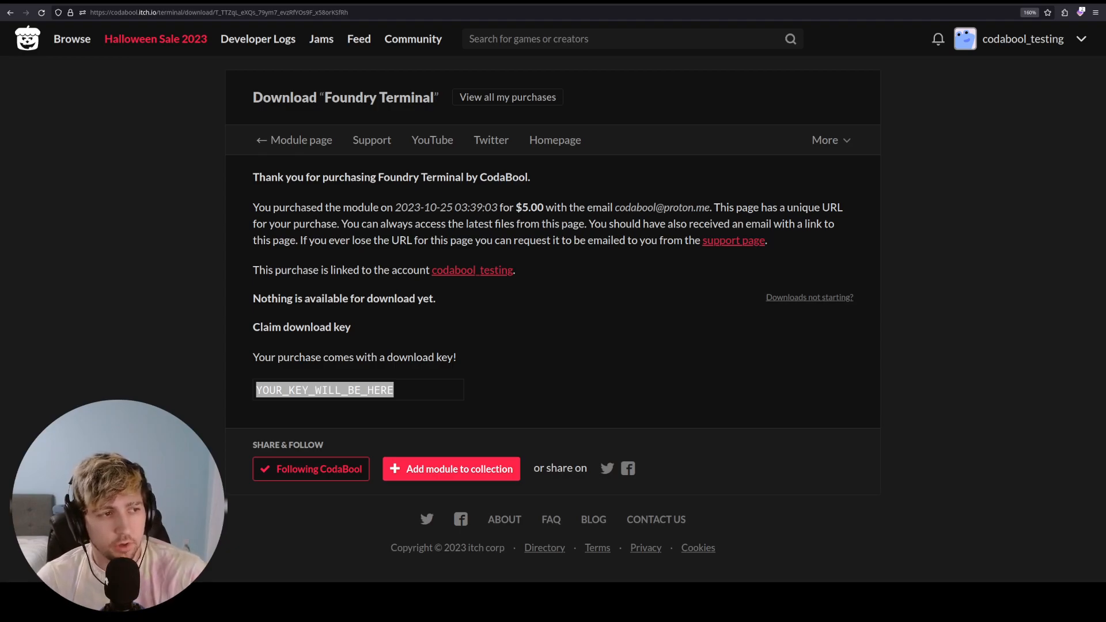
- Pull out the links note, follow the foundryvtt.com/me/purchases link, and hide the note again
drag(0, 123, 412, 115)
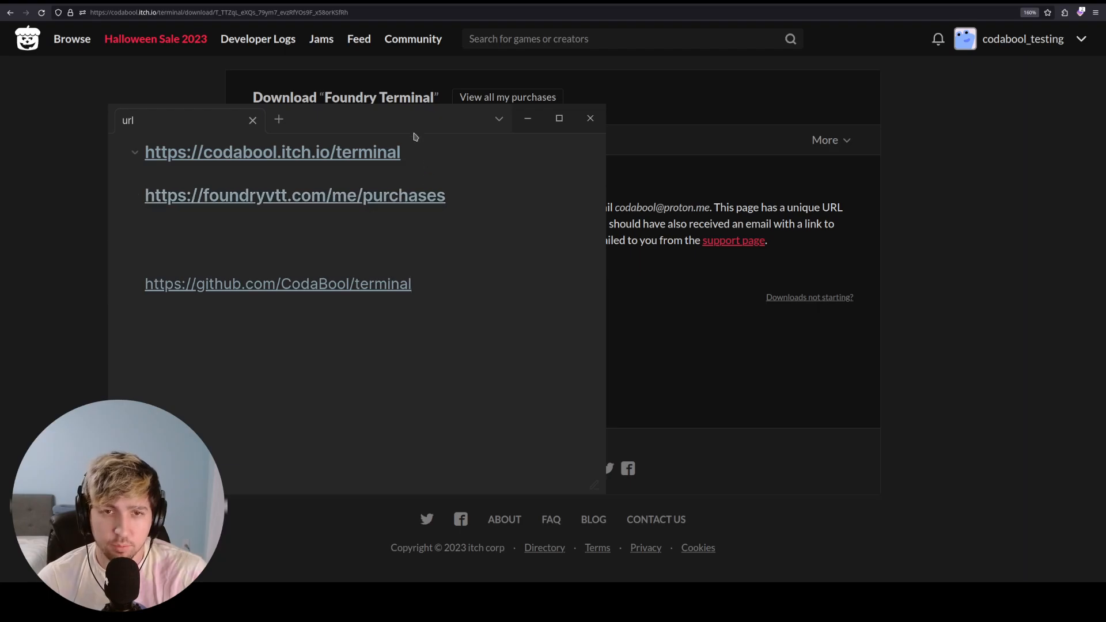
click(498, 119)
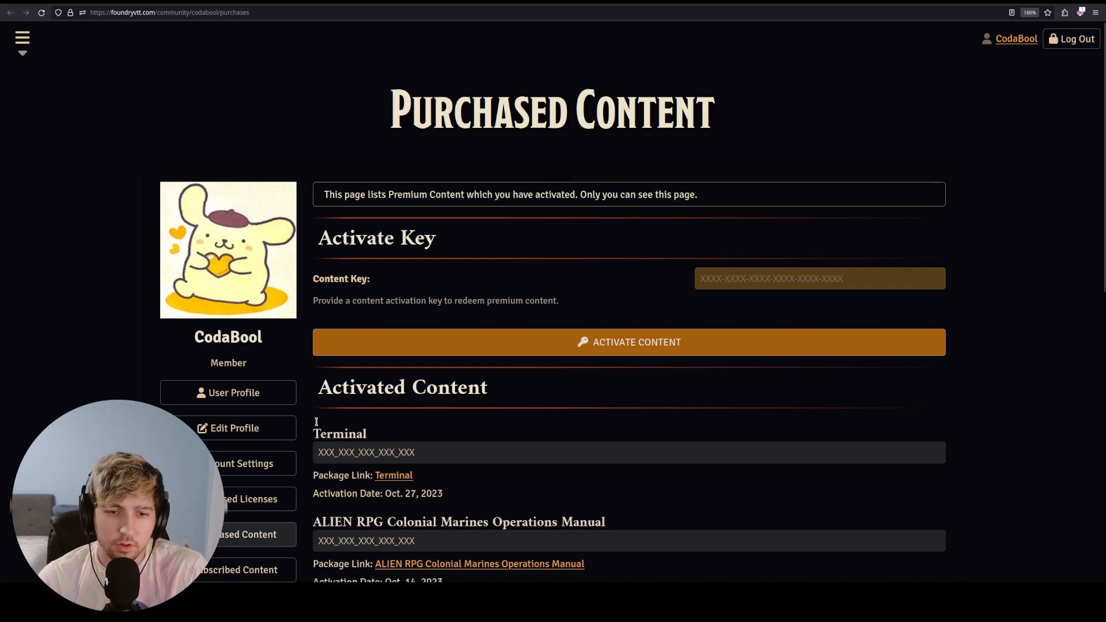
- Highlight the activated Terminal entry, then bring the Foundry game window full screen
drag(374, 436, 322, 434)
click(356, 434)
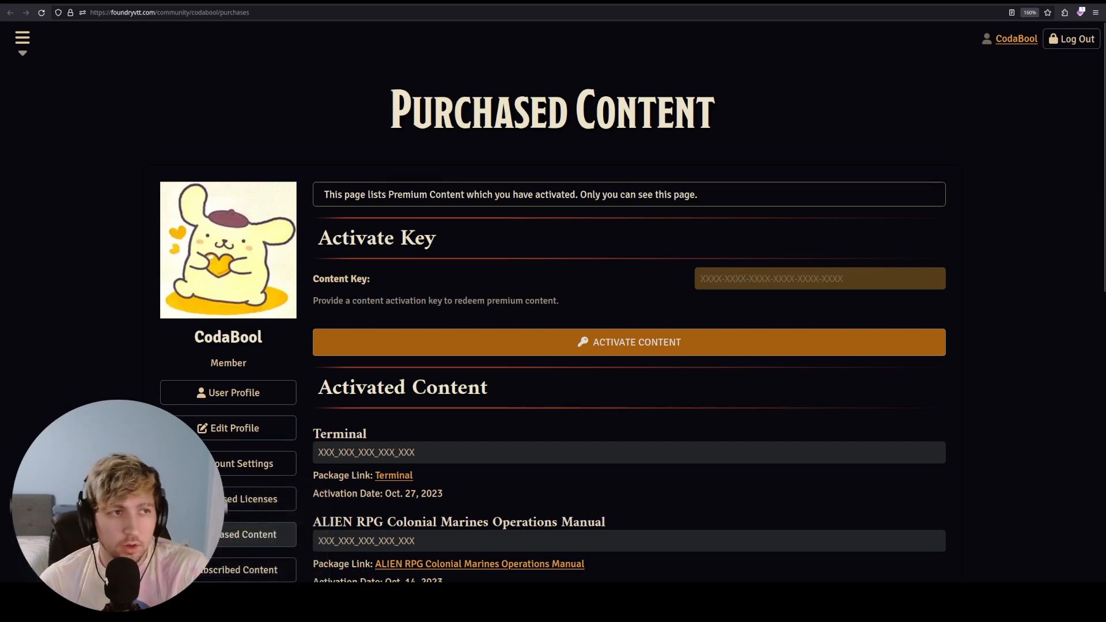
drag(322, 3, 333, 5)
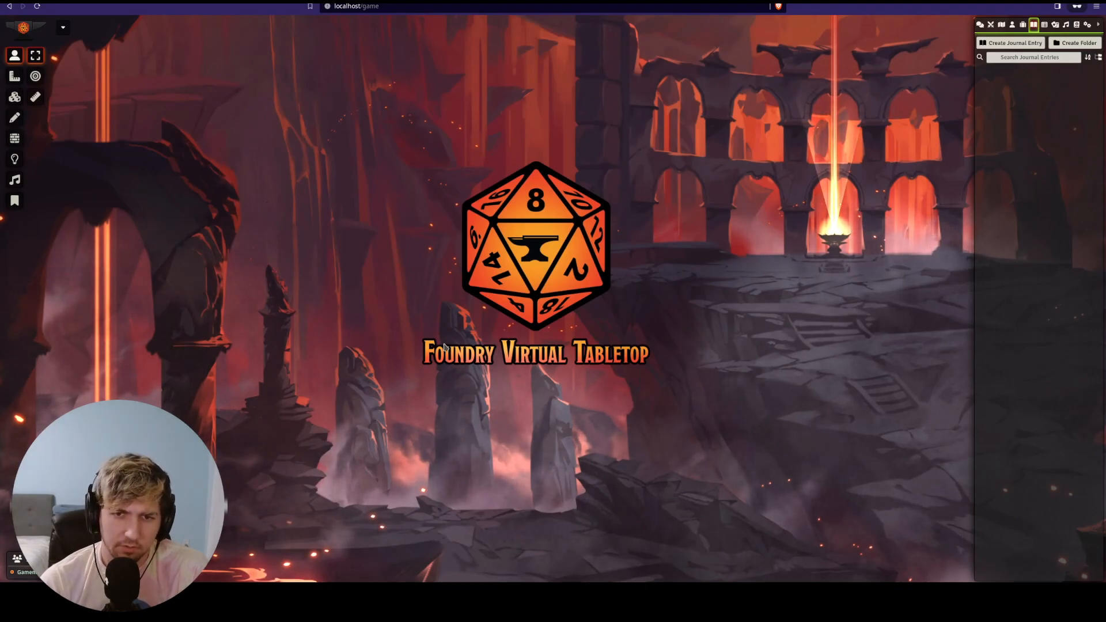
- Tick the Terminal module in Manage Modules, save the module settings, and confirm the reload
click(1086, 25)
click(1043, 175)
drag(543, 145, 333, 99)
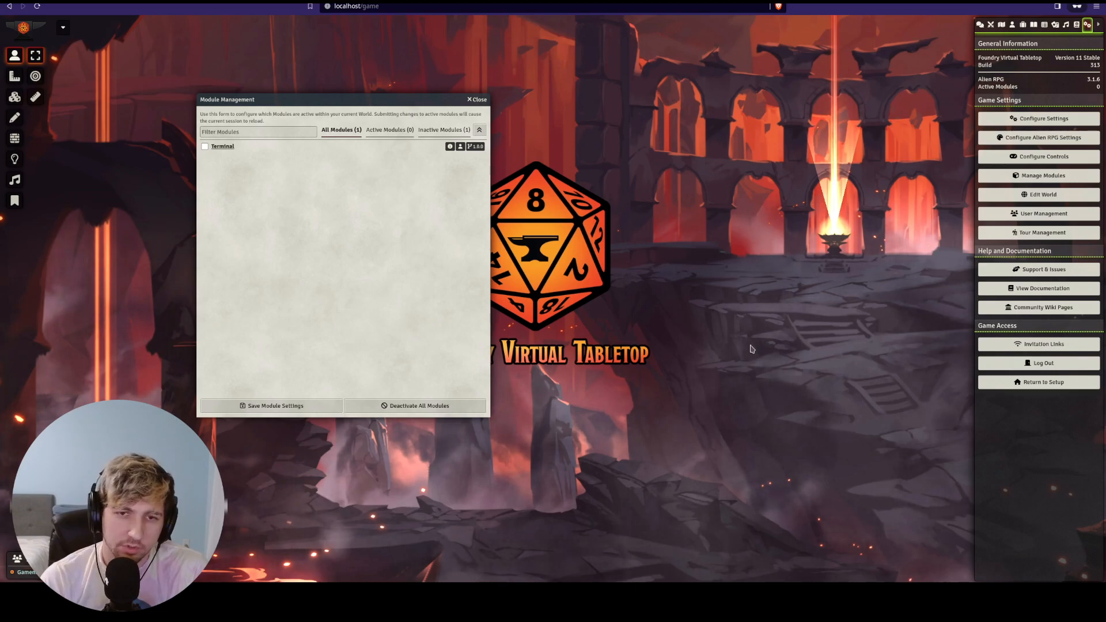
drag(267, 96, 215, 117)
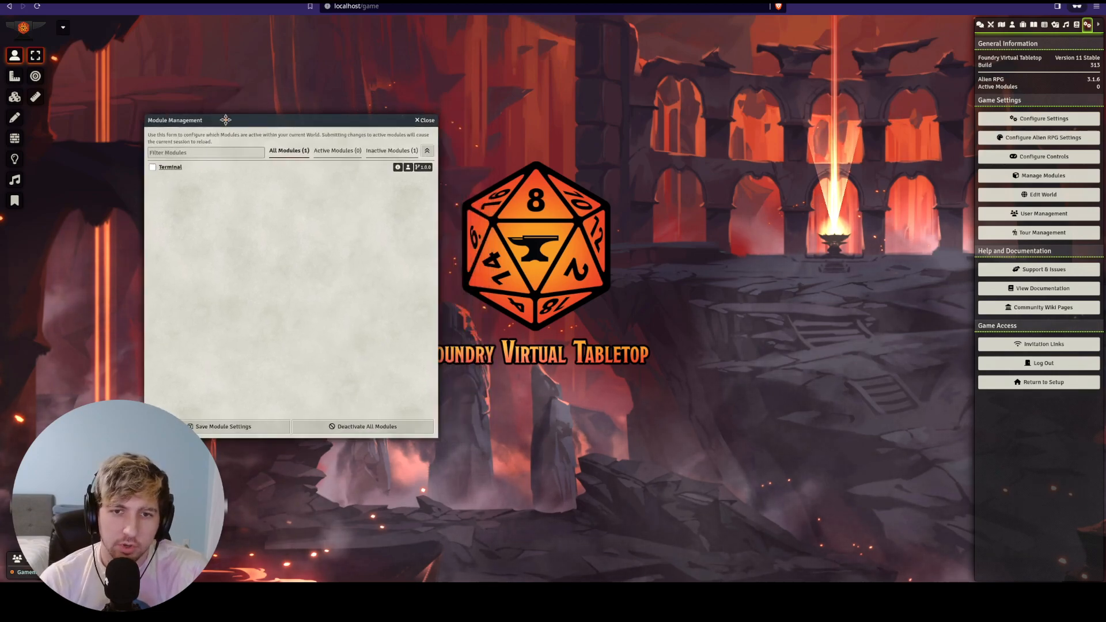
drag(308, 122, 516, 112)
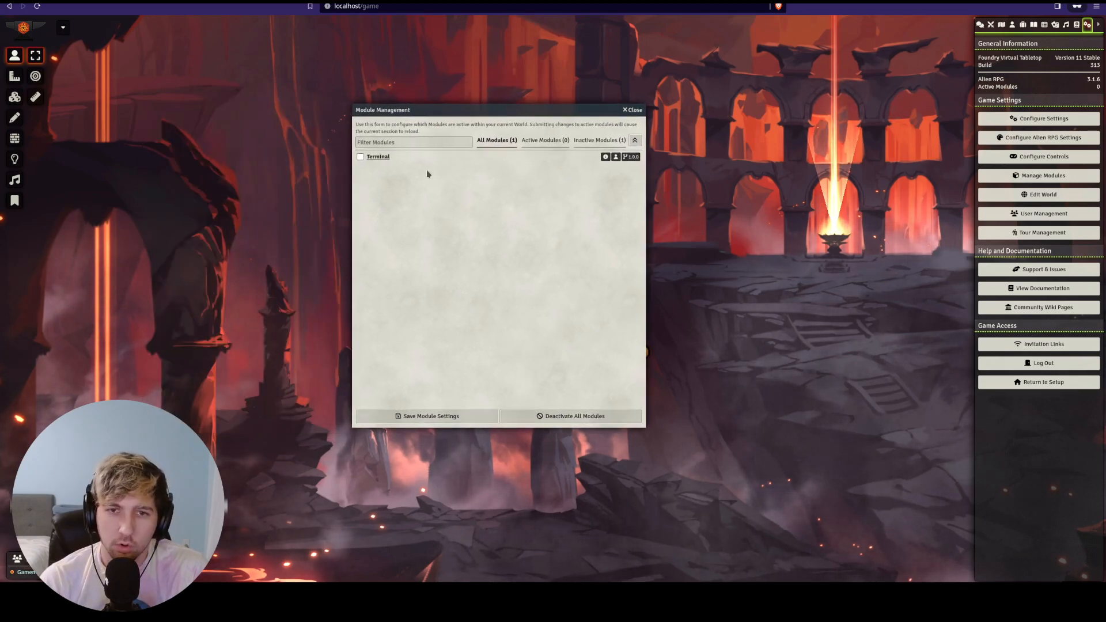
click(361, 156)
click(427, 415)
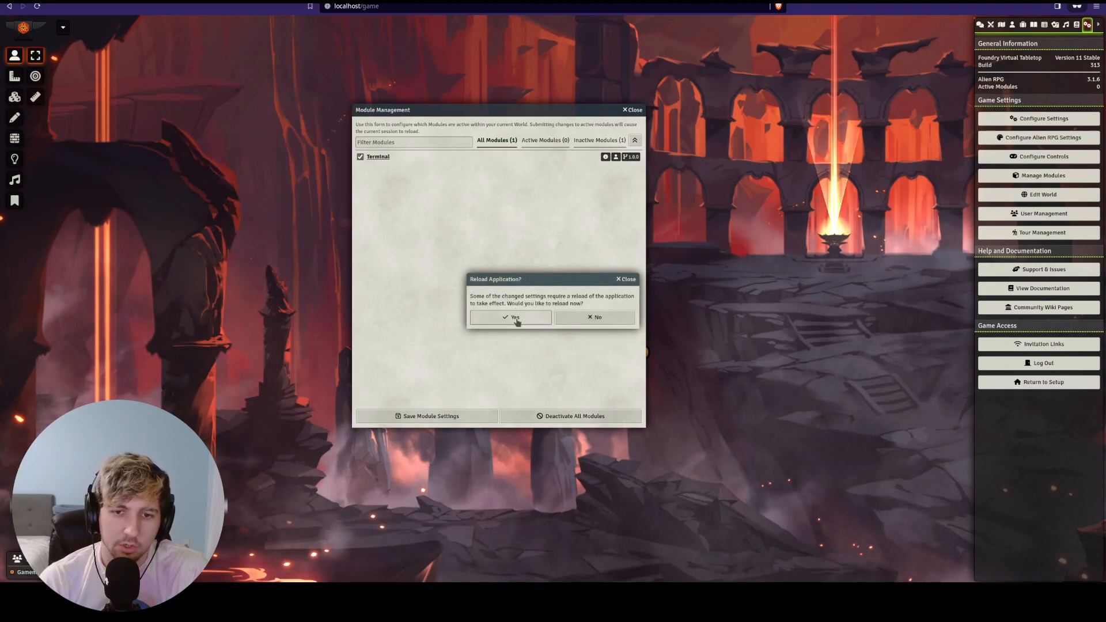
click(514, 318)
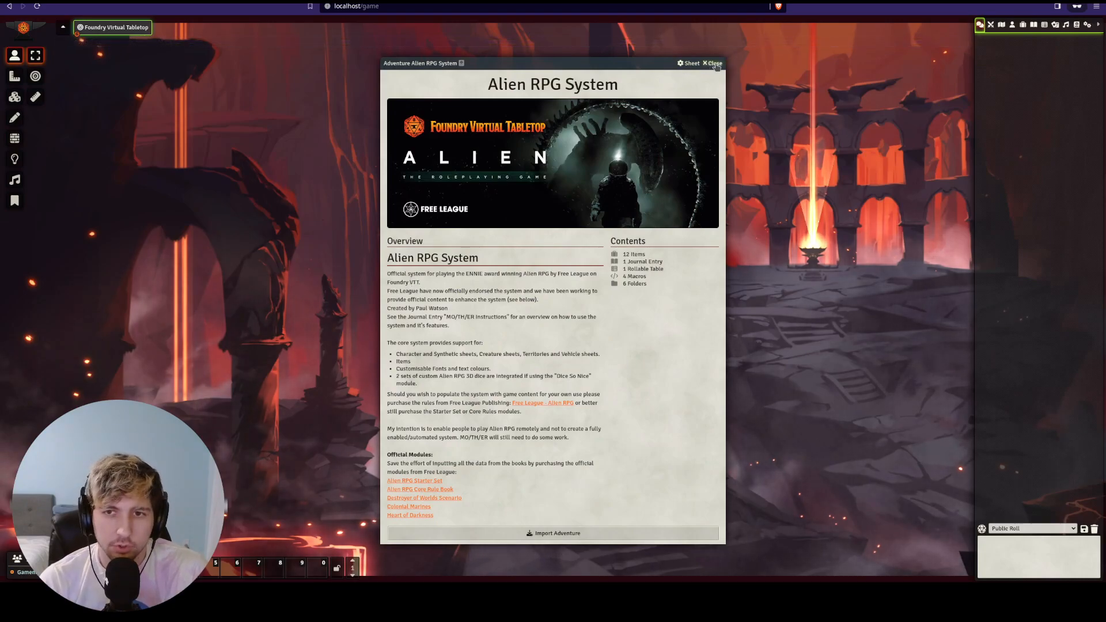
- Close the Alien RPG System window and bring back the sidebar
mouse_move(623, 64)
mouse_down()
mouse_move(439, 58)
mouse_move(623, 58)
mouse_up()
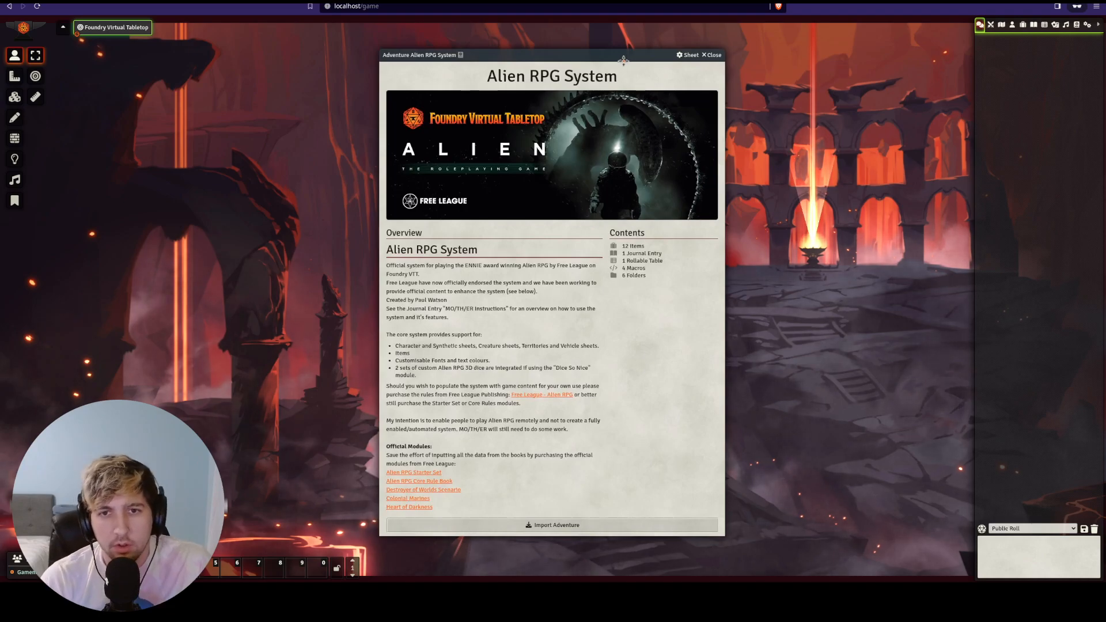
click(714, 55)
click(1098, 25)
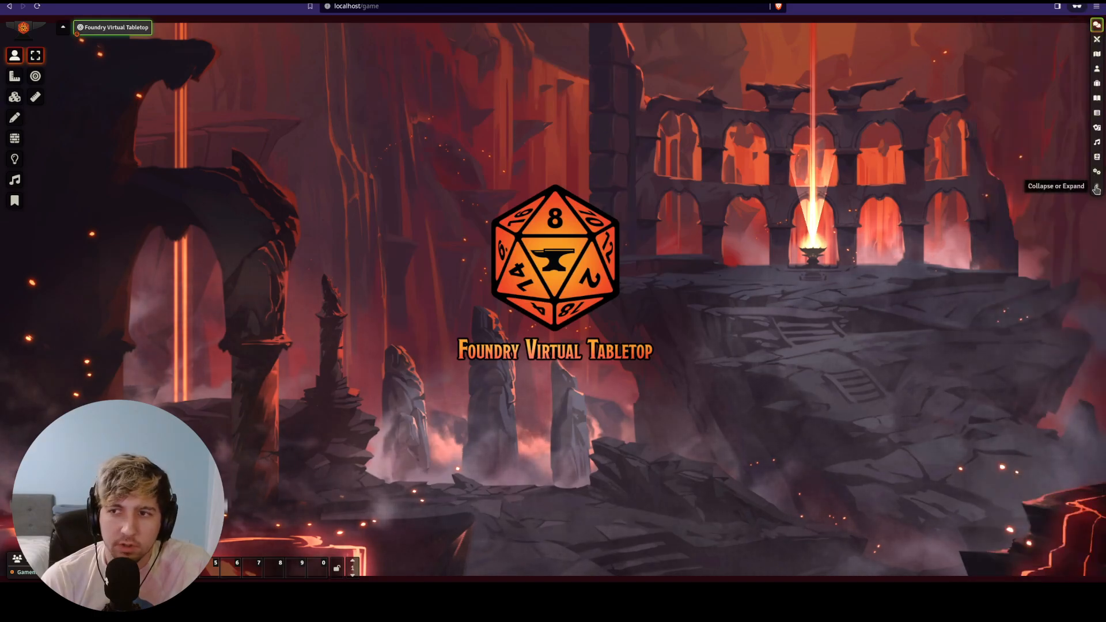
click(1095, 187)
- Create a new actor named 'test' from the Actors list
click(1011, 25)
click(1008, 42)
text(test)
click(897, 94)
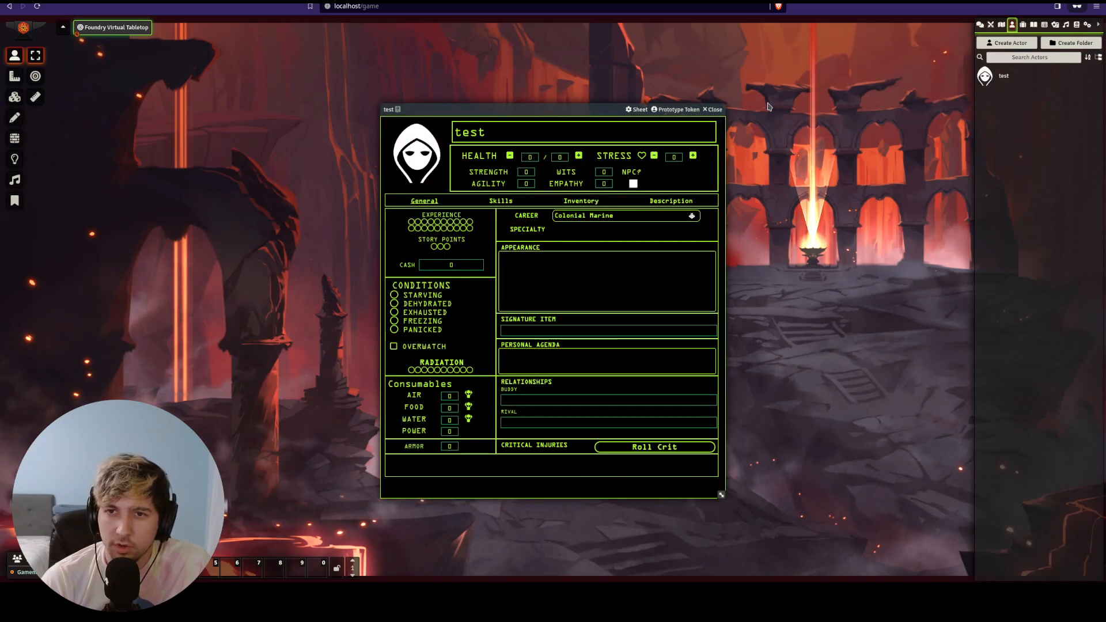
- Close the actor sheet and create a journal entry named 'test'
click(712, 109)
click(1034, 25)
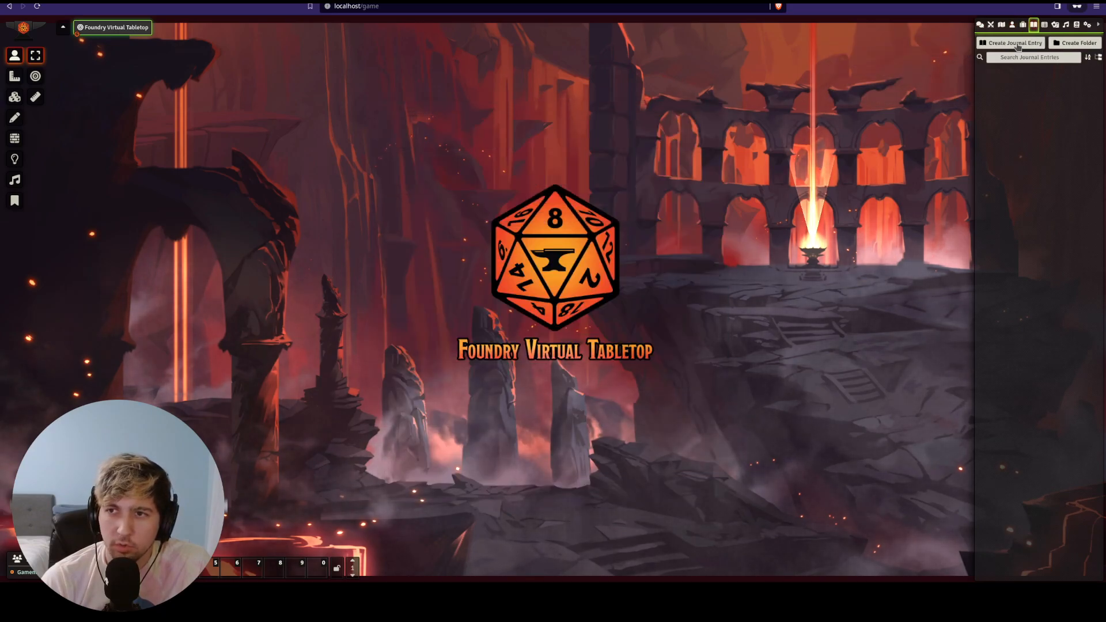
click(1017, 43)
text(test)
click(907, 82)
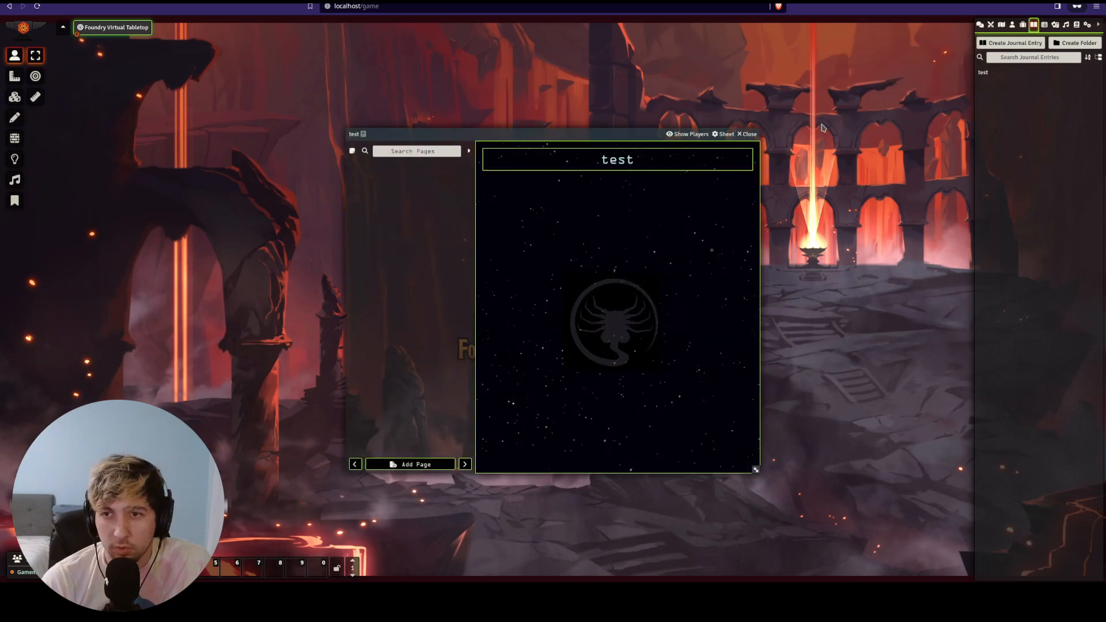
- Add a page named 'Acheron' to the test journal
click(412, 465)
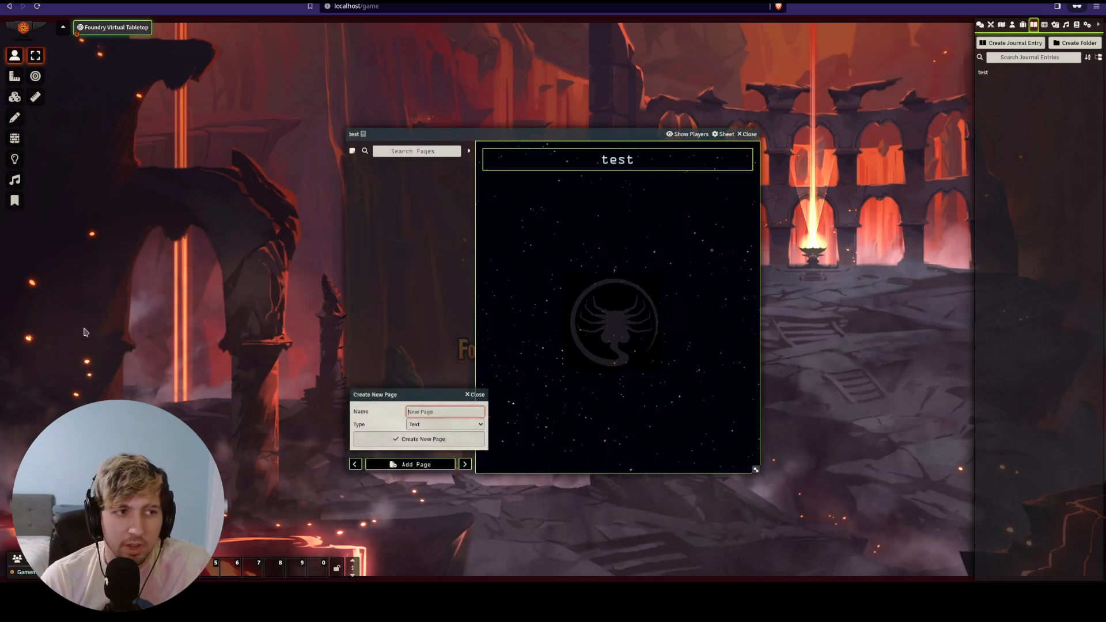
text(te)
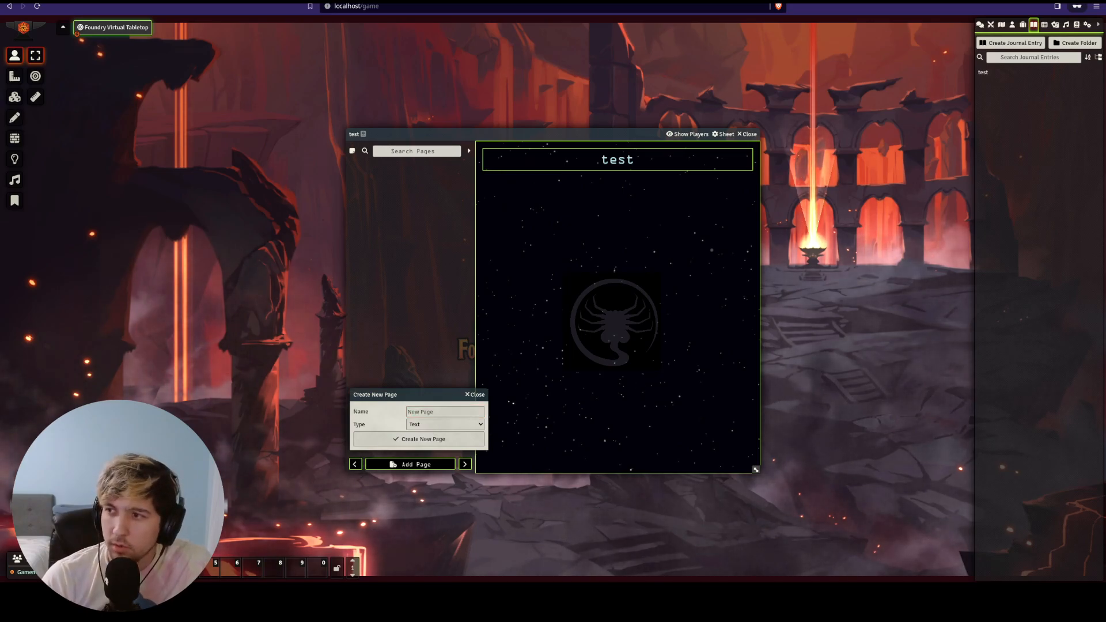
click(435, 413)
text(Acheron)
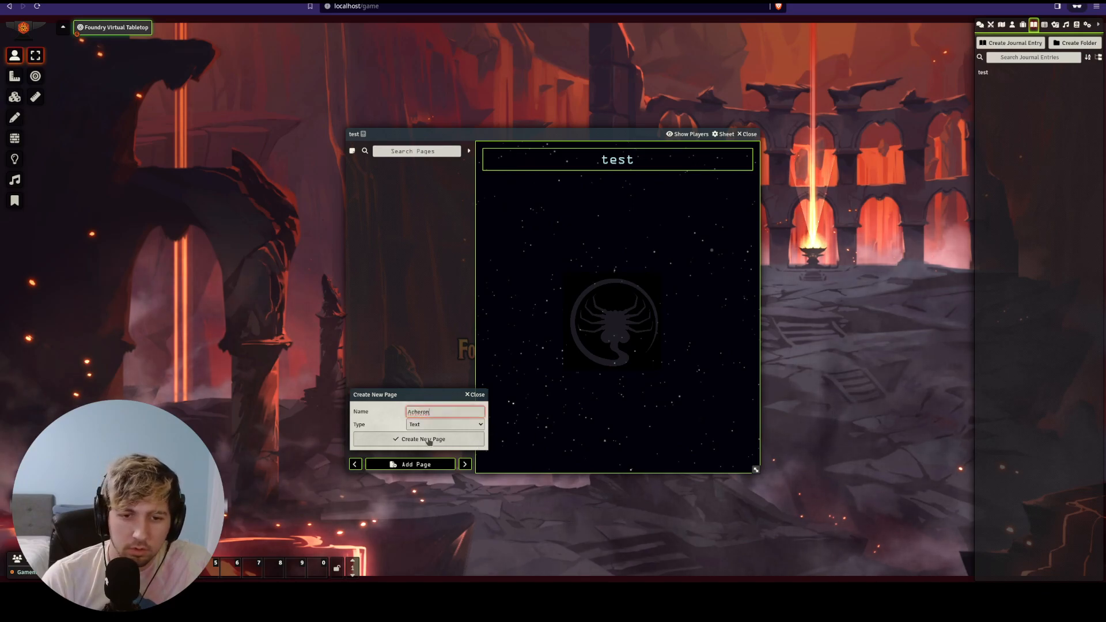
click(427, 441)
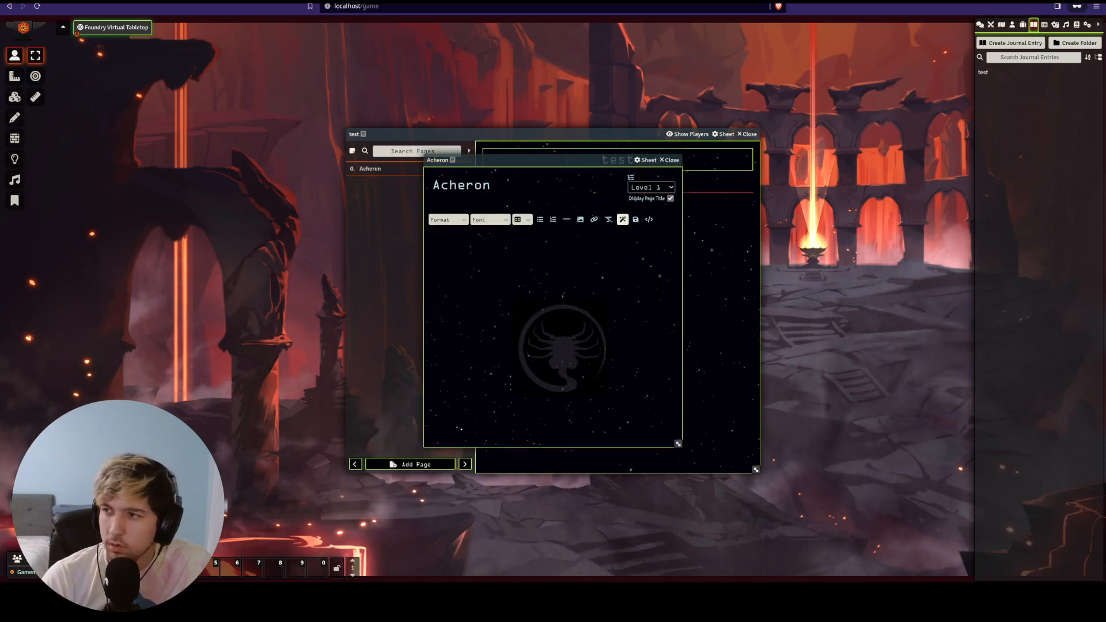
- Paste the Acheron page's HTML content in source view, then close the page and journal
click(649, 219)
key(ctrl+v)
click(658, 220)
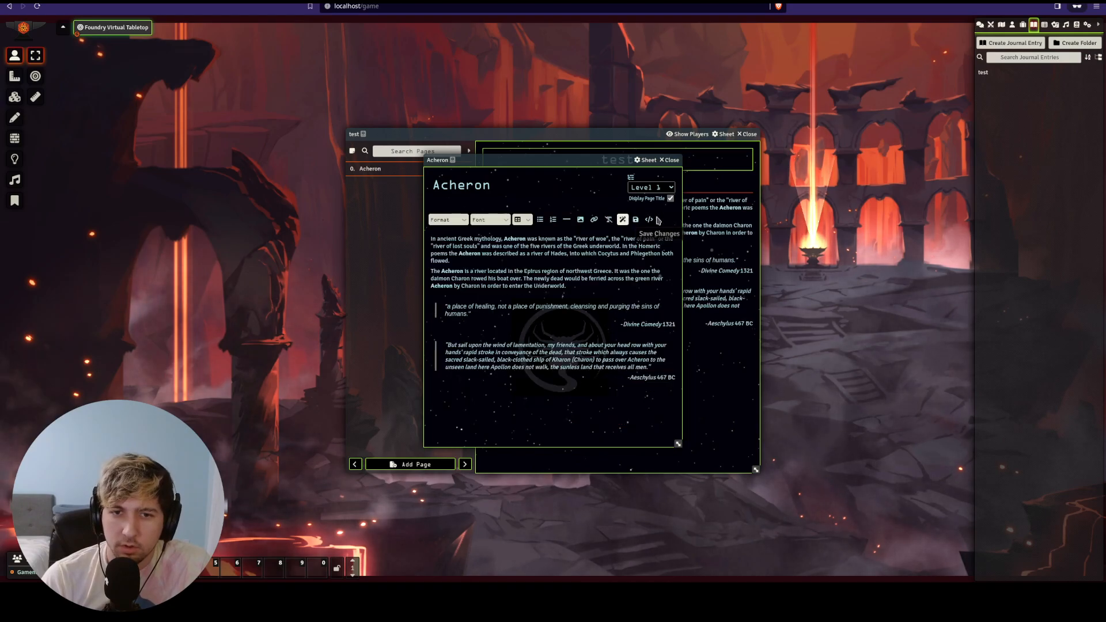
click(670, 160)
click(747, 134)
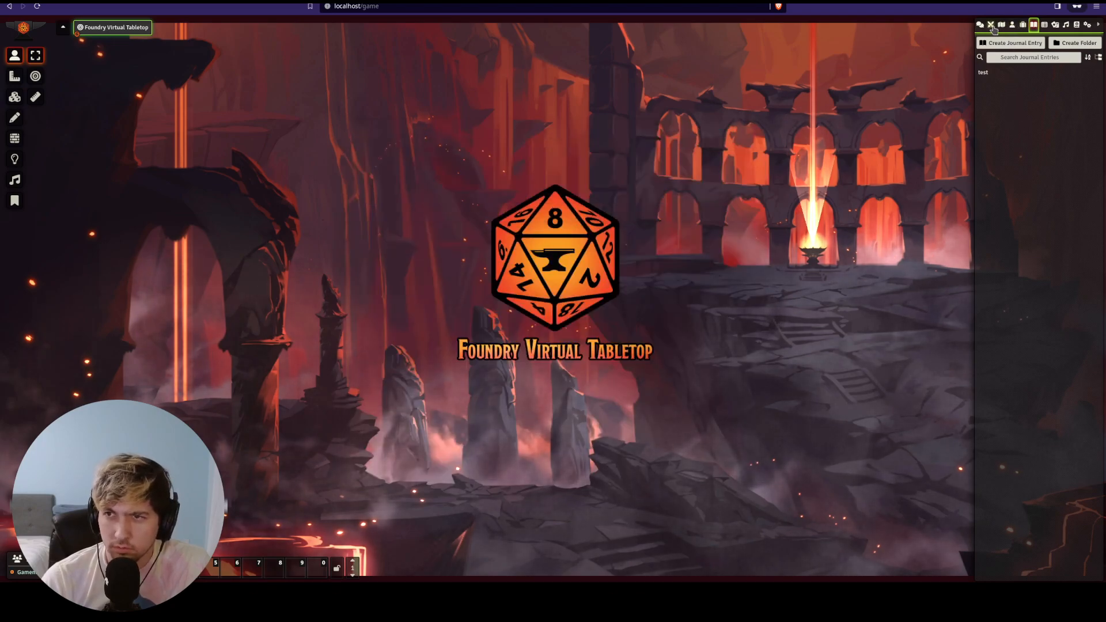
- Place the test actor's token on the scene and create a 700×650 tile left of the logo
click(1012, 24)
drag(986, 75, 363, 176)
click(17, 97)
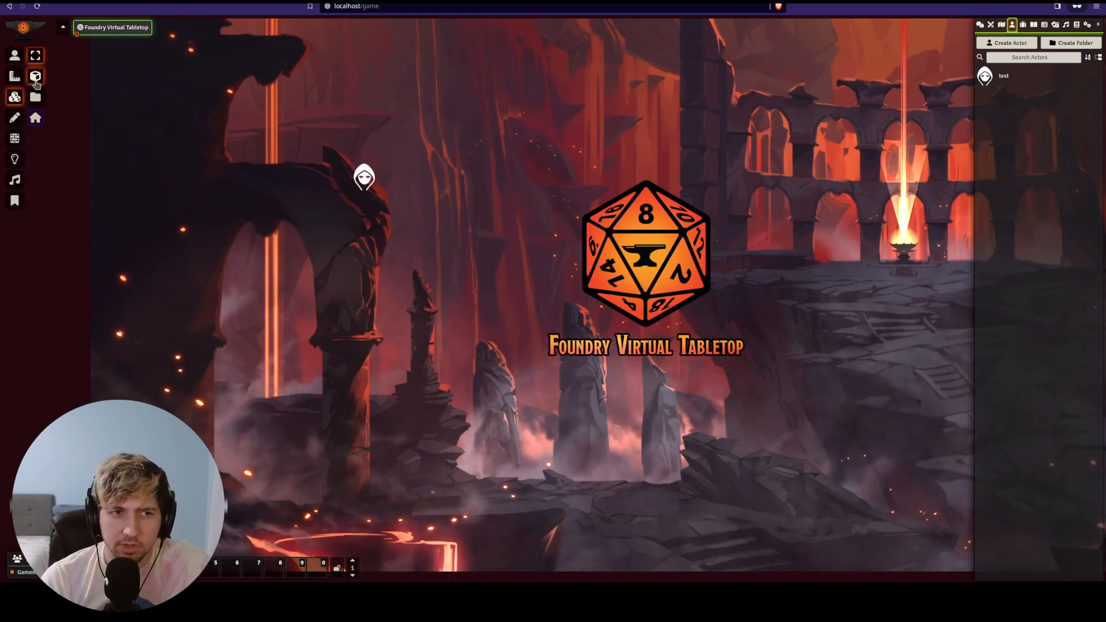
click(35, 77)
drag(240, 236, 418, 386)
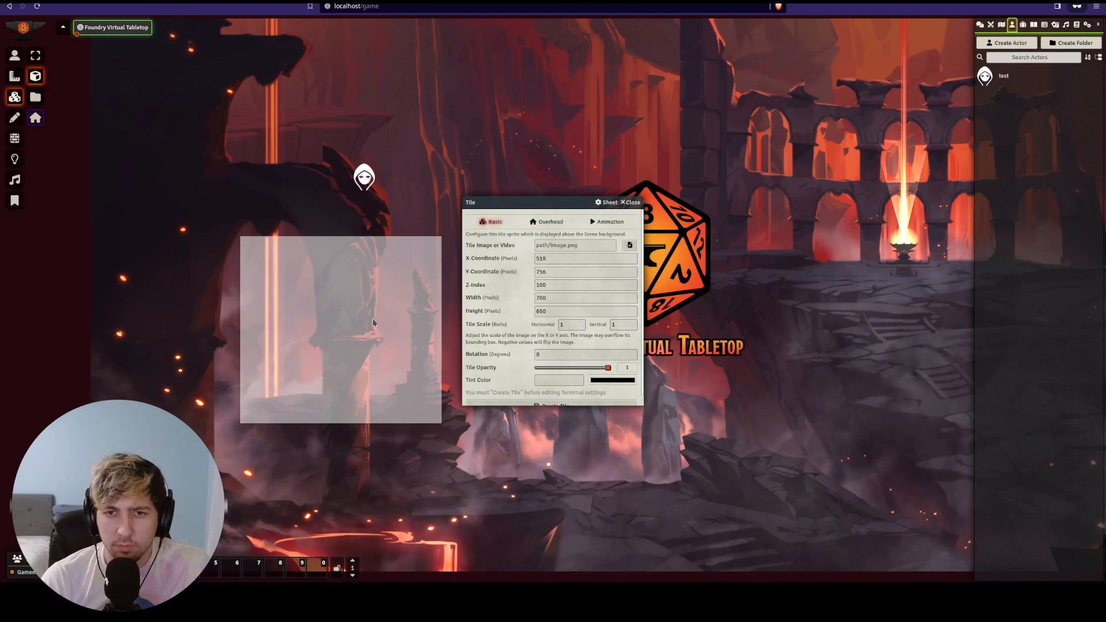
drag(535, 205, 655, 162)
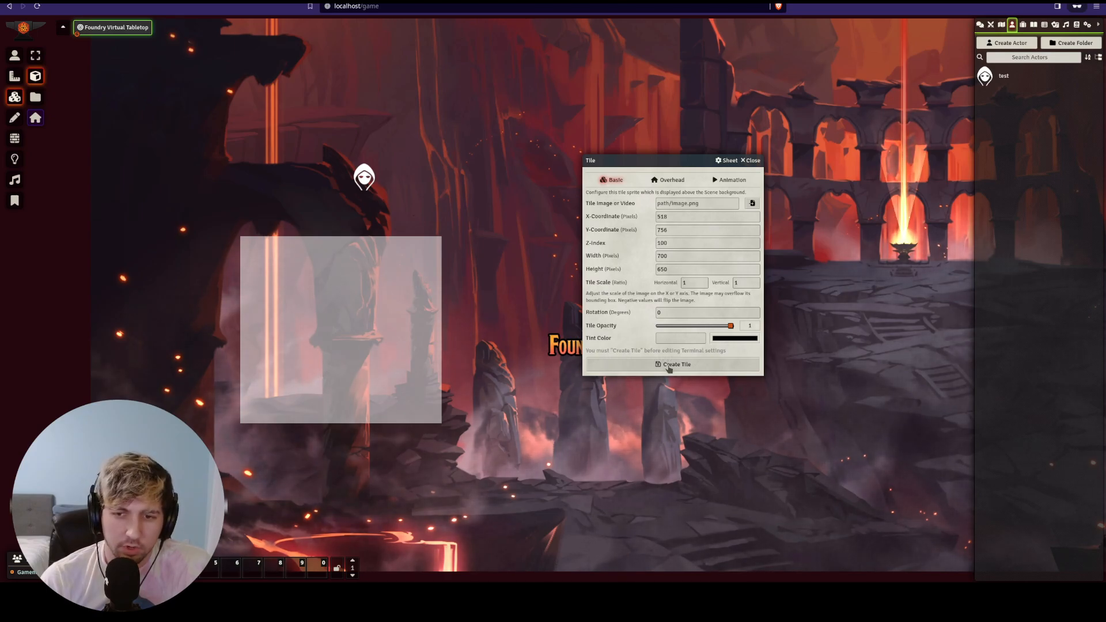
click(669, 364)
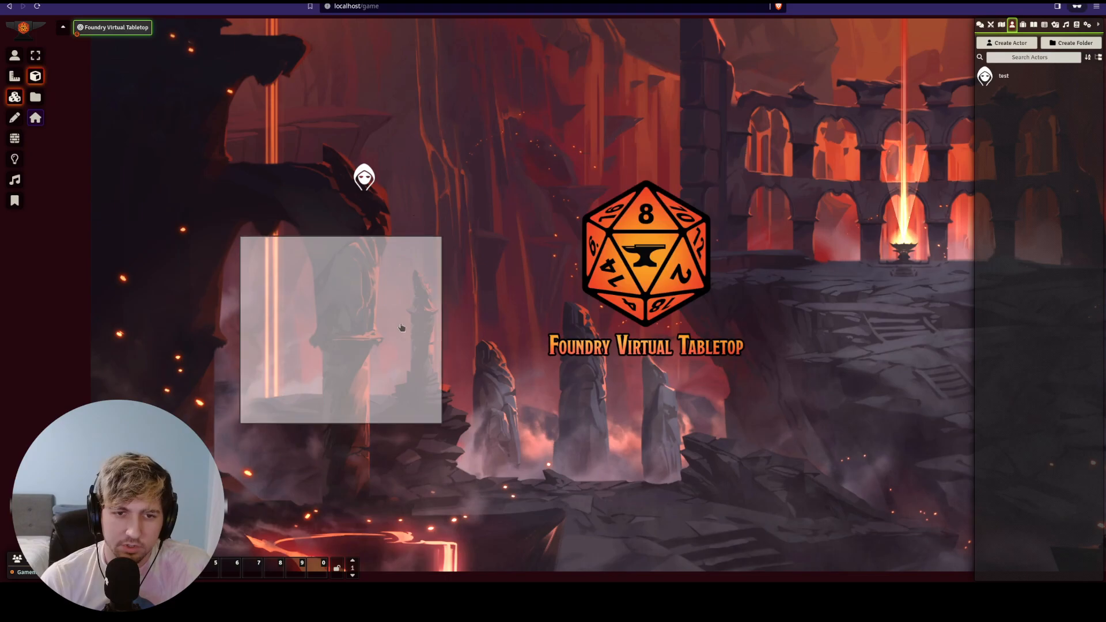
double_click(346, 318)
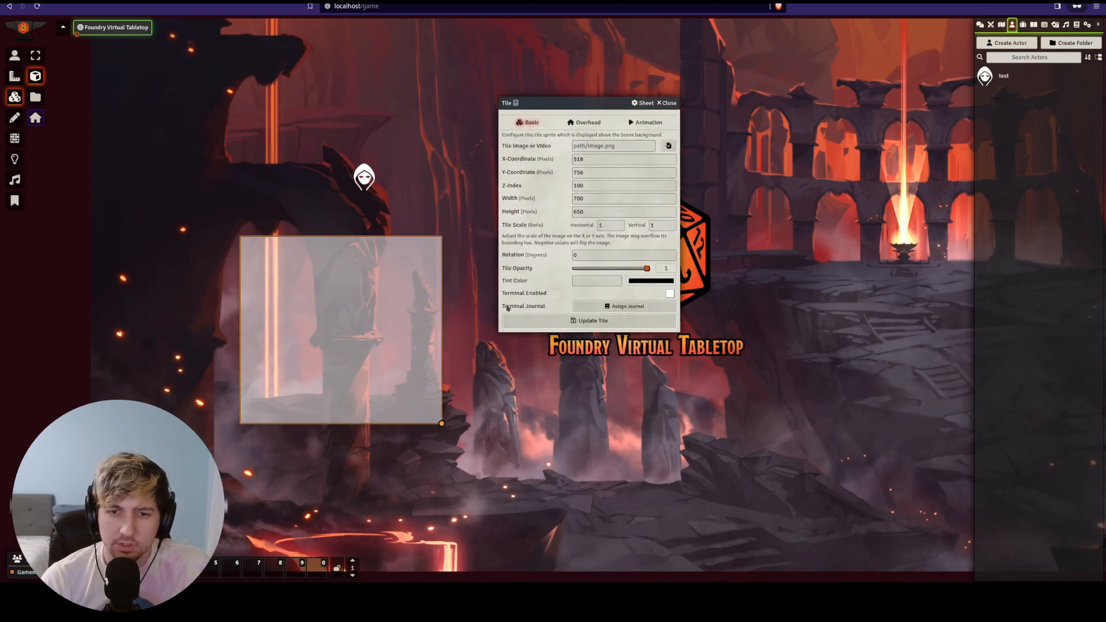
- Enable the tile as a terminal assigned to the 'test' journal and update it
click(670, 293)
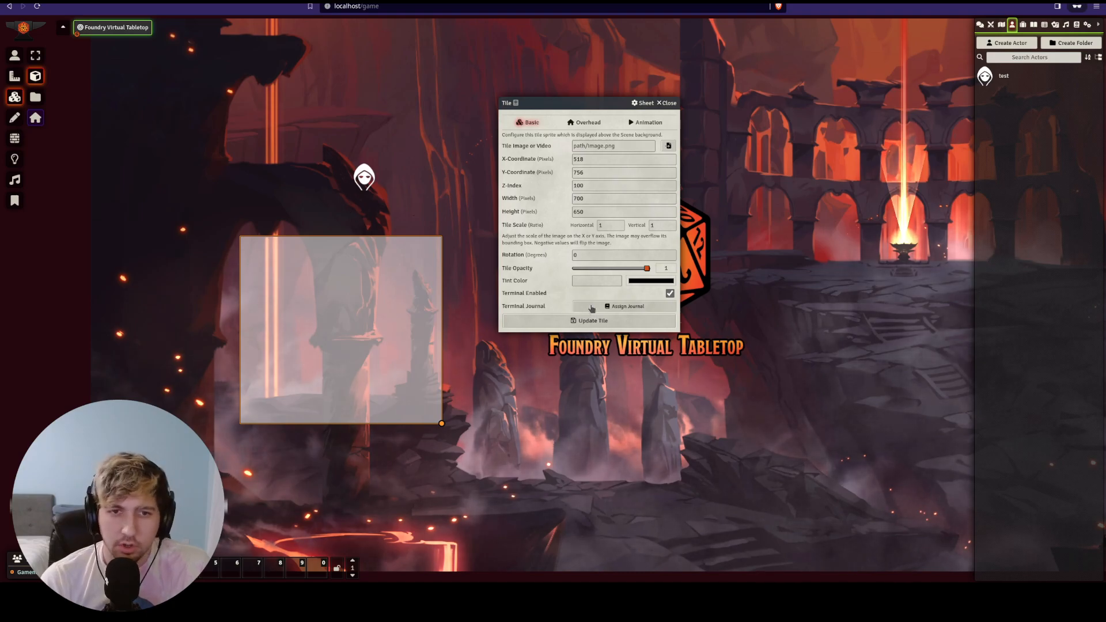
click(593, 310)
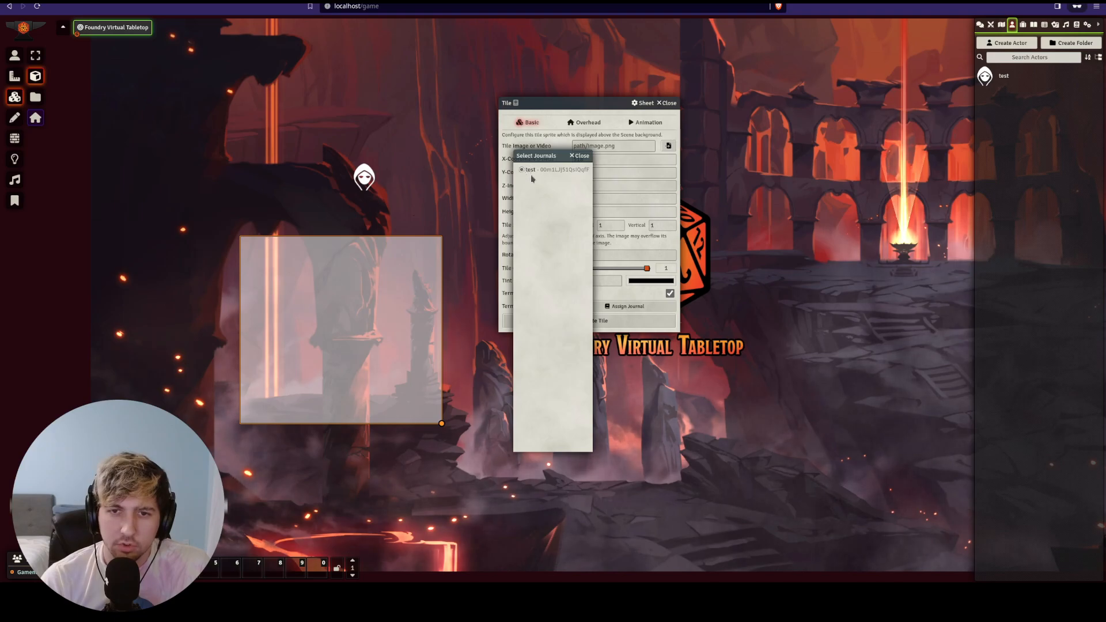
click(579, 156)
click(604, 320)
- Move the test token onto the tile, view Acheron in the terminal, close it, and move the token off
click(15, 55)
click(364, 177)
key(Down)
key(Down)
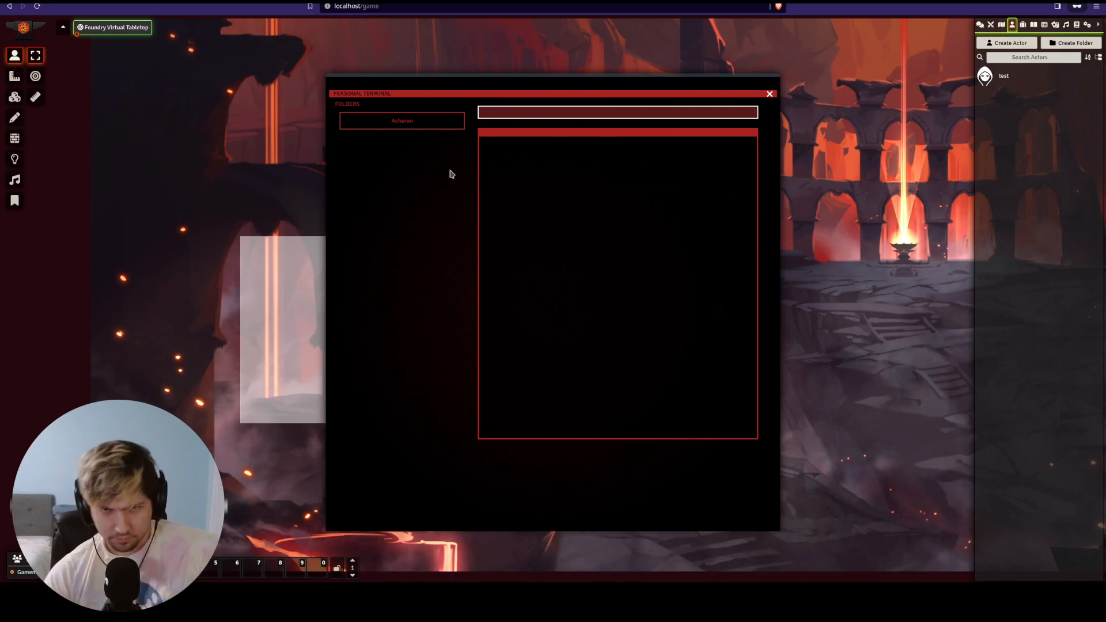
click(416, 126)
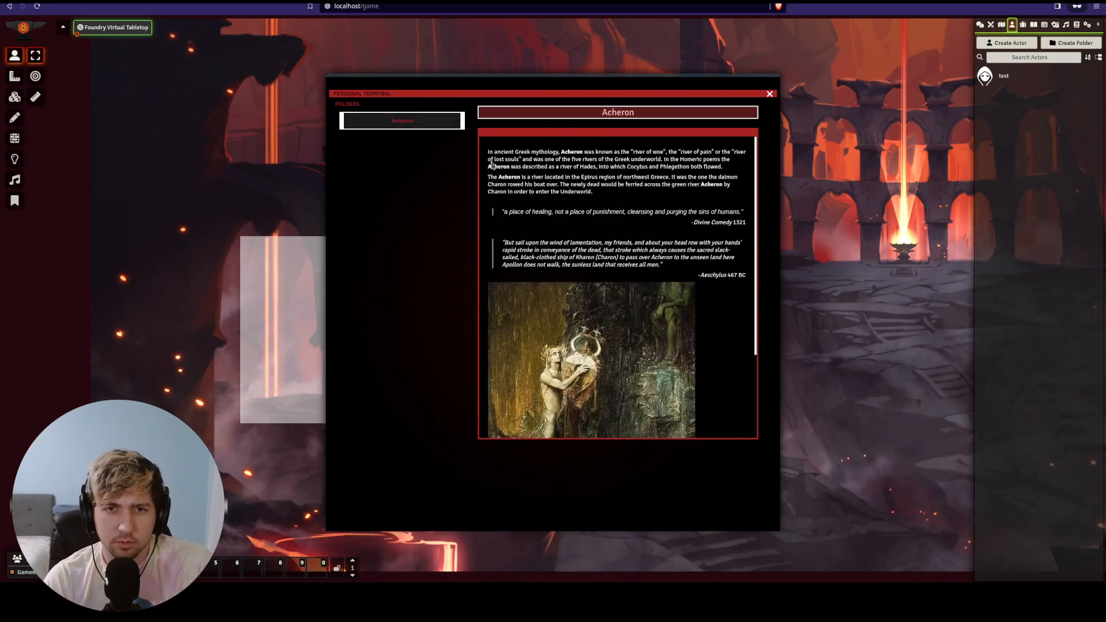
scroll(645, 201, down, 2)
scroll(663, 172, up, 2)
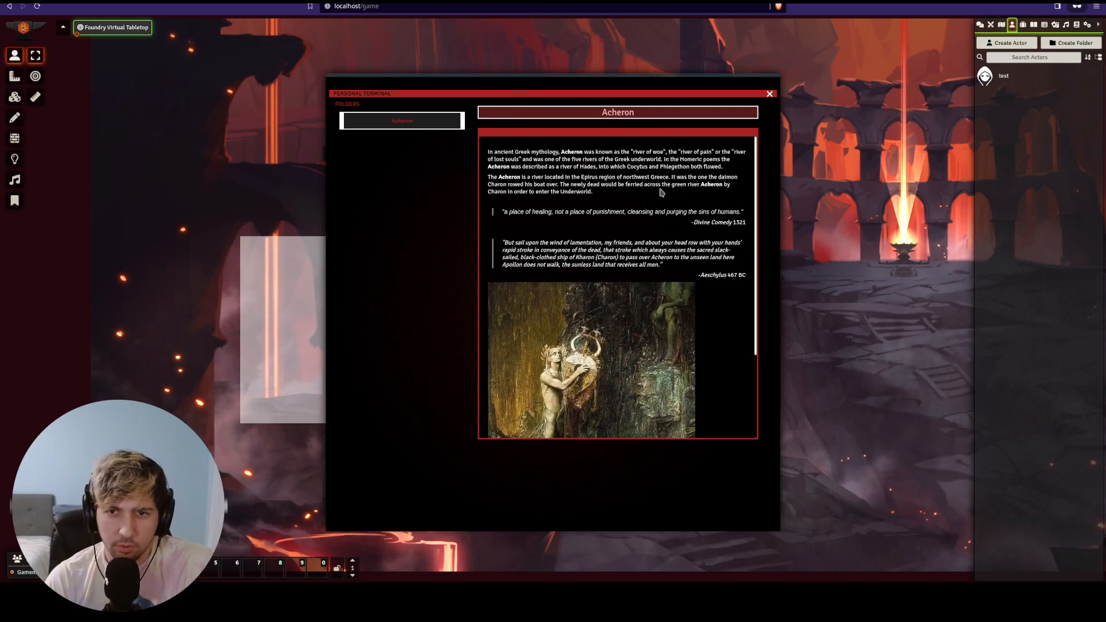
click(769, 94)
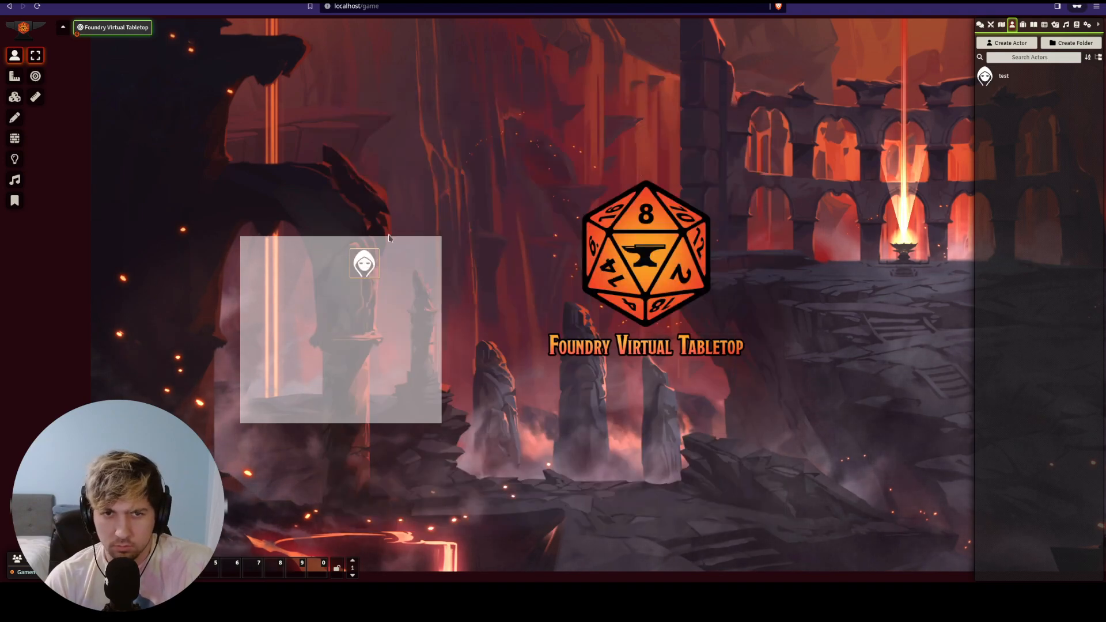
drag(373, 272, 373, 213)
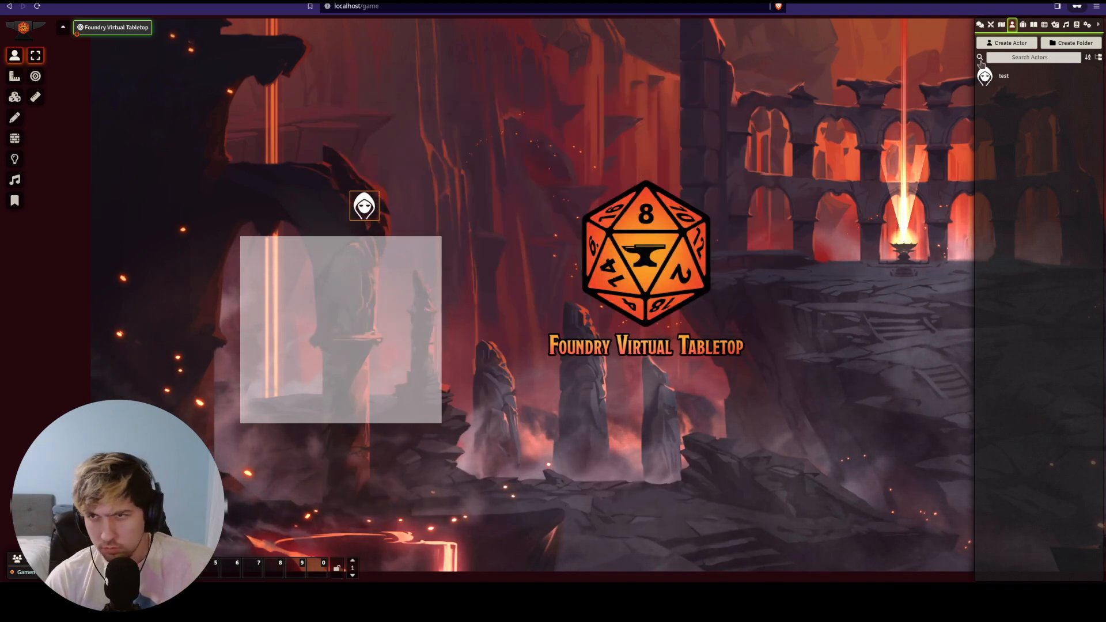
click(1086, 25)
- Set the Terminal colours to teal highlight, green base (#23a976) and dark teal shadow
click(1031, 117)
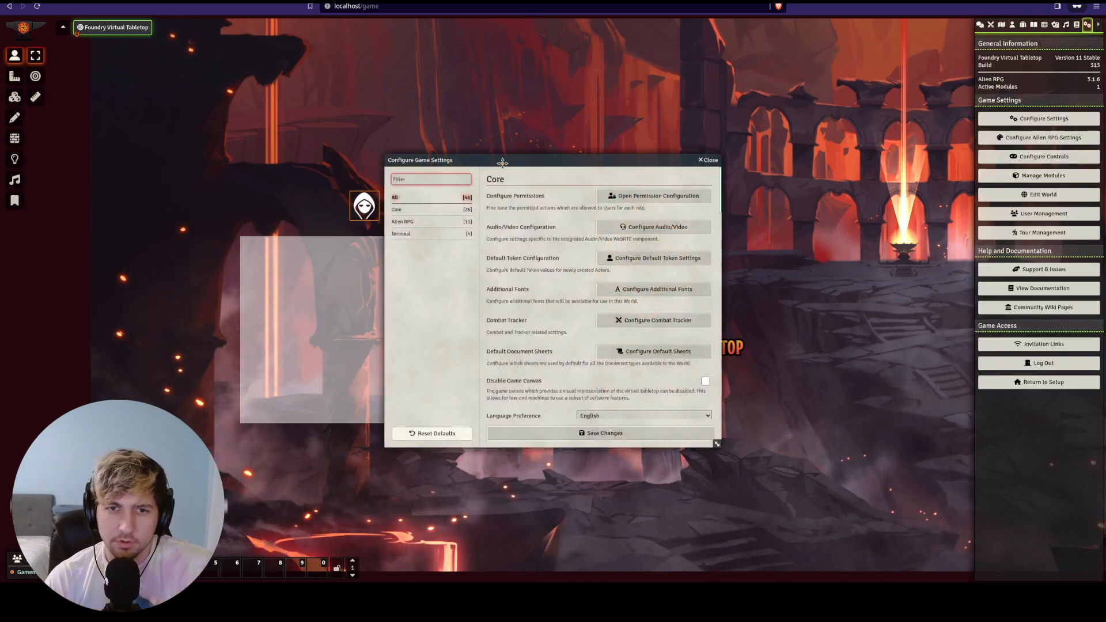
click(457, 221)
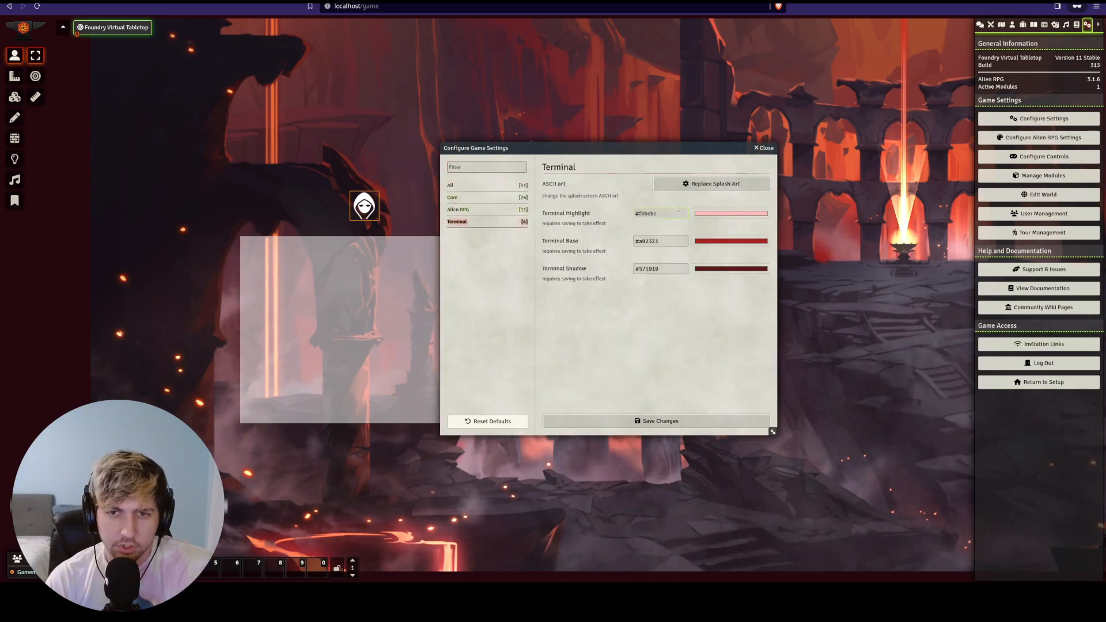
click(714, 216)
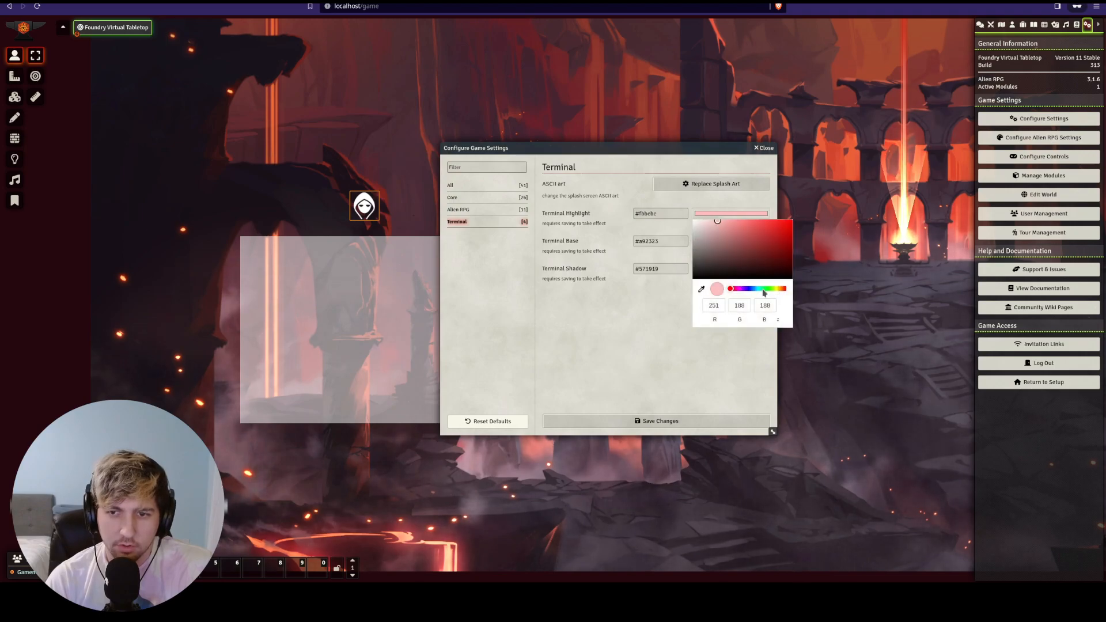
click(760, 289)
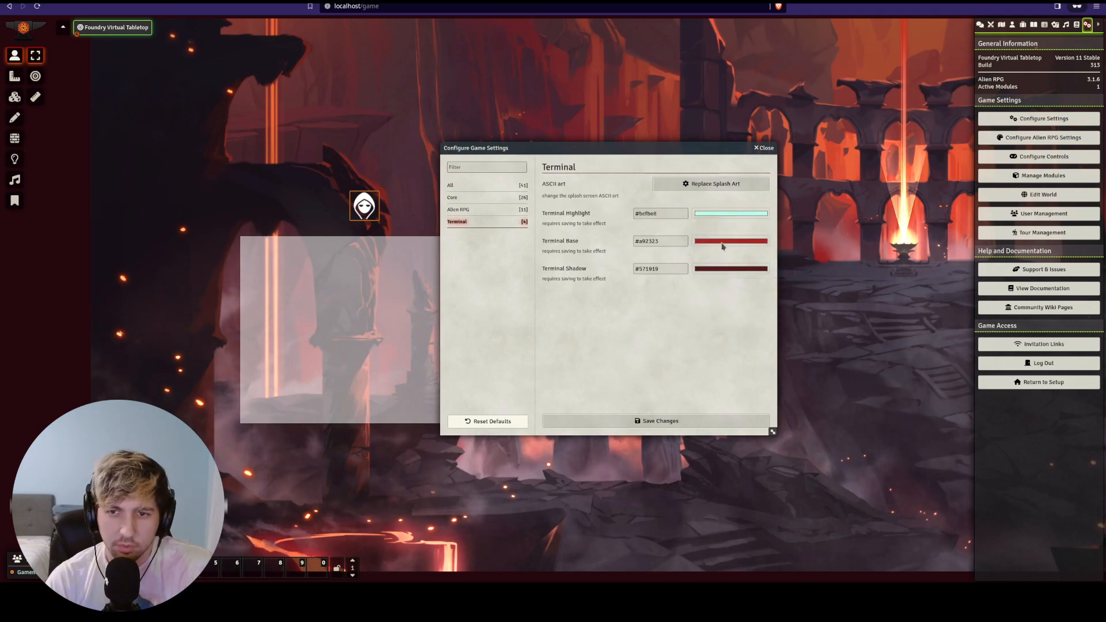
click(725, 241)
click(762, 315)
click(671, 288)
click(722, 270)
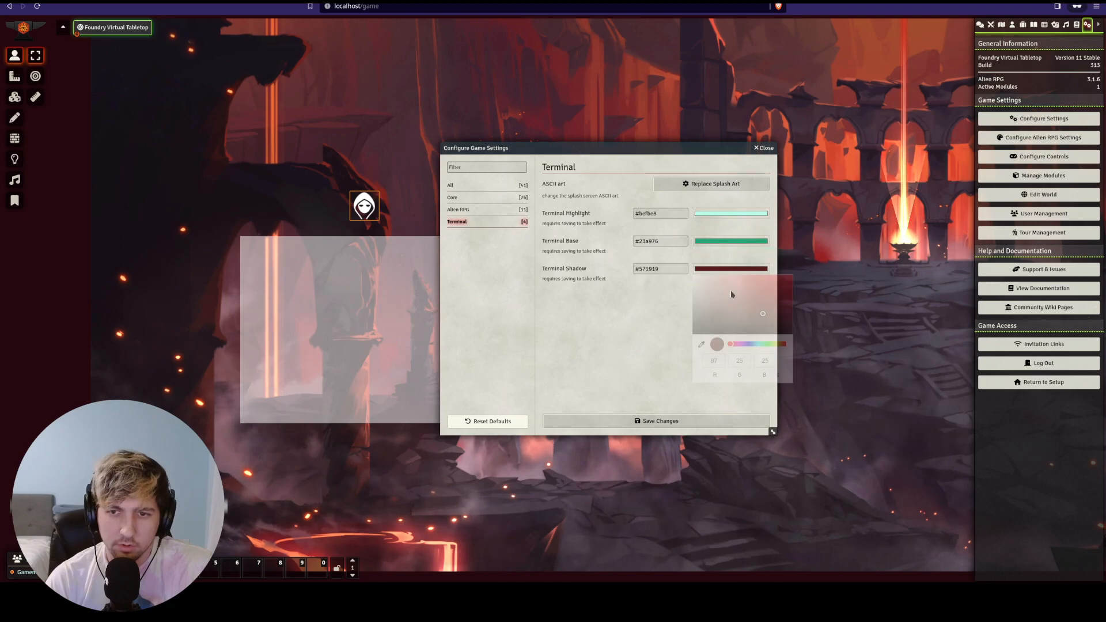
click(763, 343)
click(668, 311)
- Open and close the splash-screen ASCII art editor, then save the terminal settings
click(711, 183)
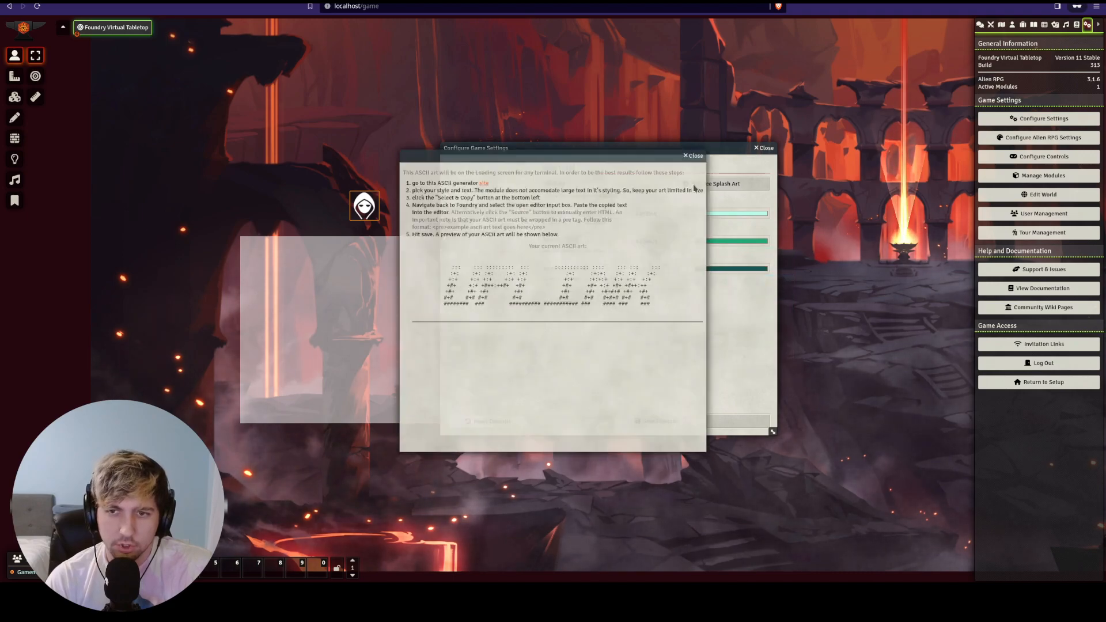
click(692, 156)
click(651, 424)
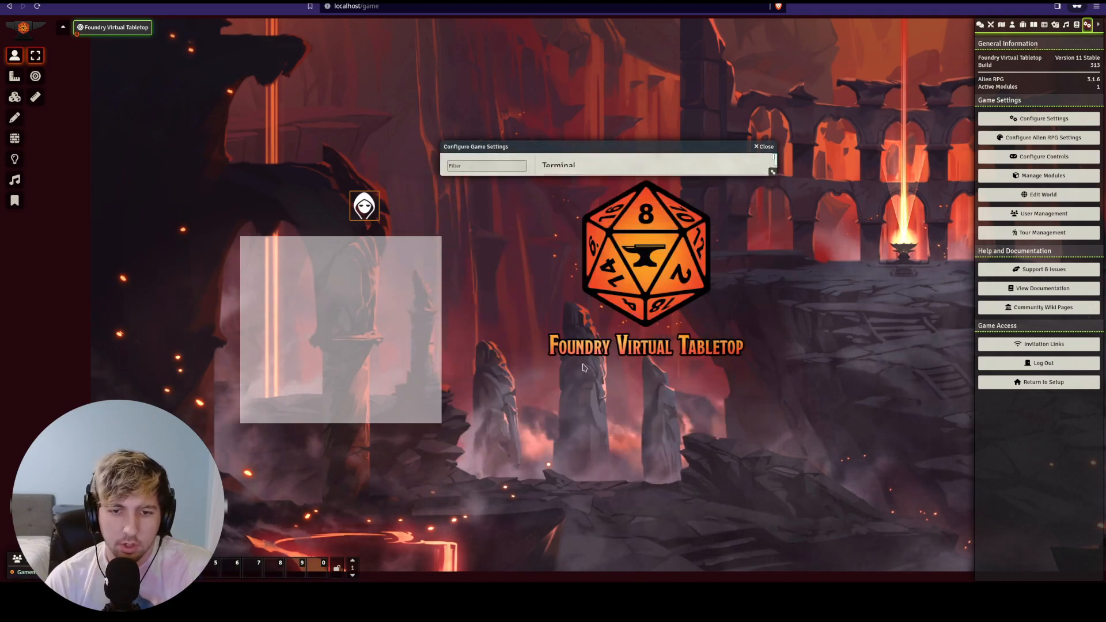
double_click(368, 208)
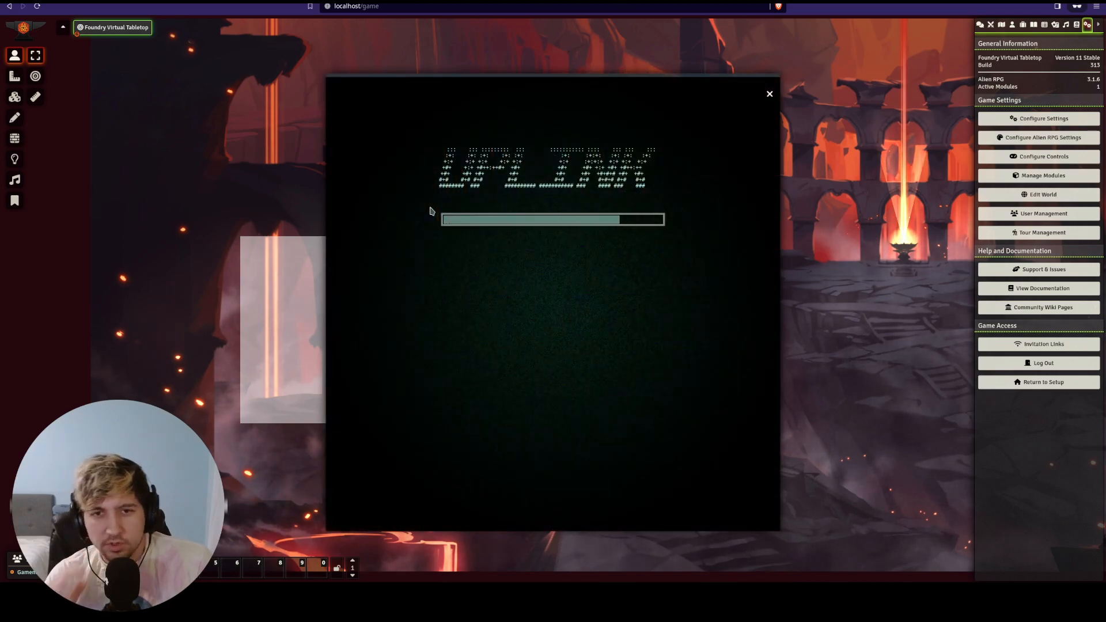
- View the Acheron entry in the green terminal, close it, and show the actors list with test
click(445, 128)
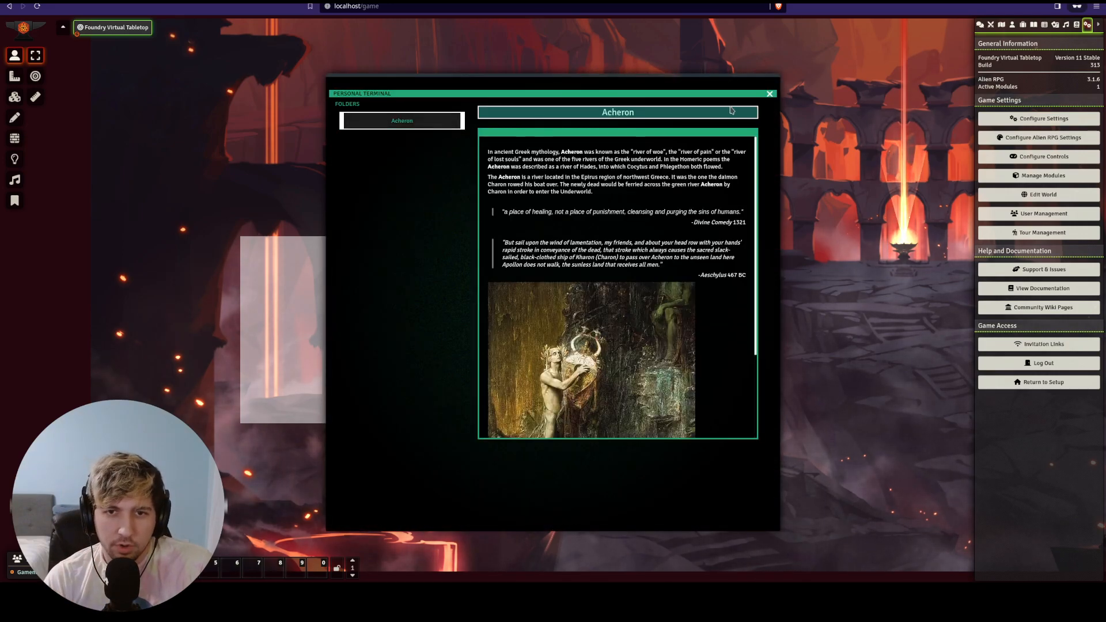
click(769, 95)
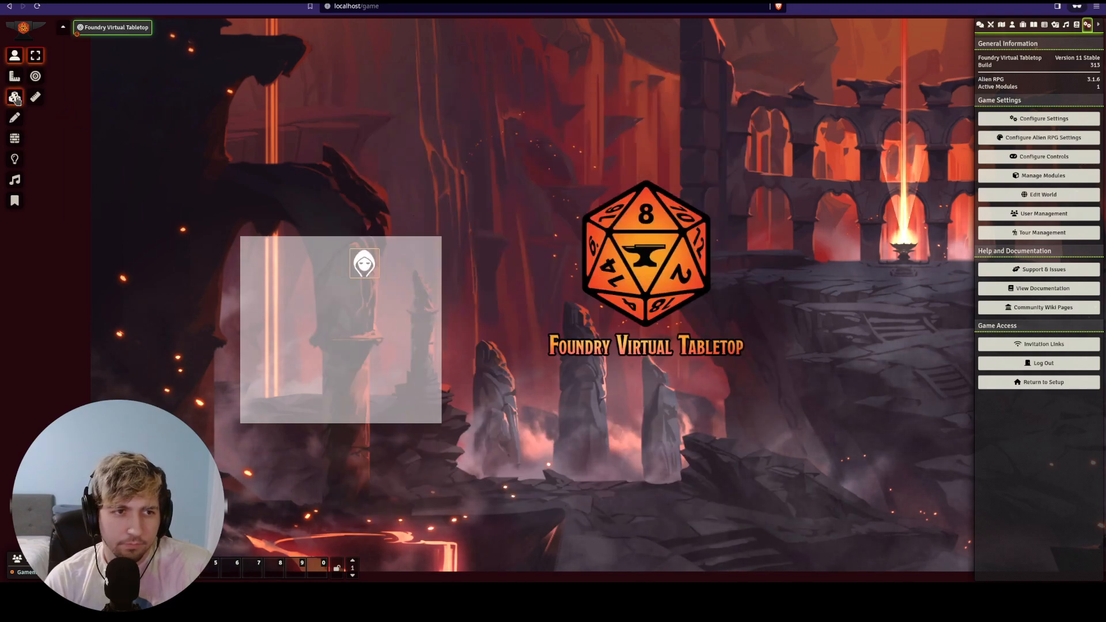
drag(460, 136, 486, 136)
scroll(410, 179, up, 8)
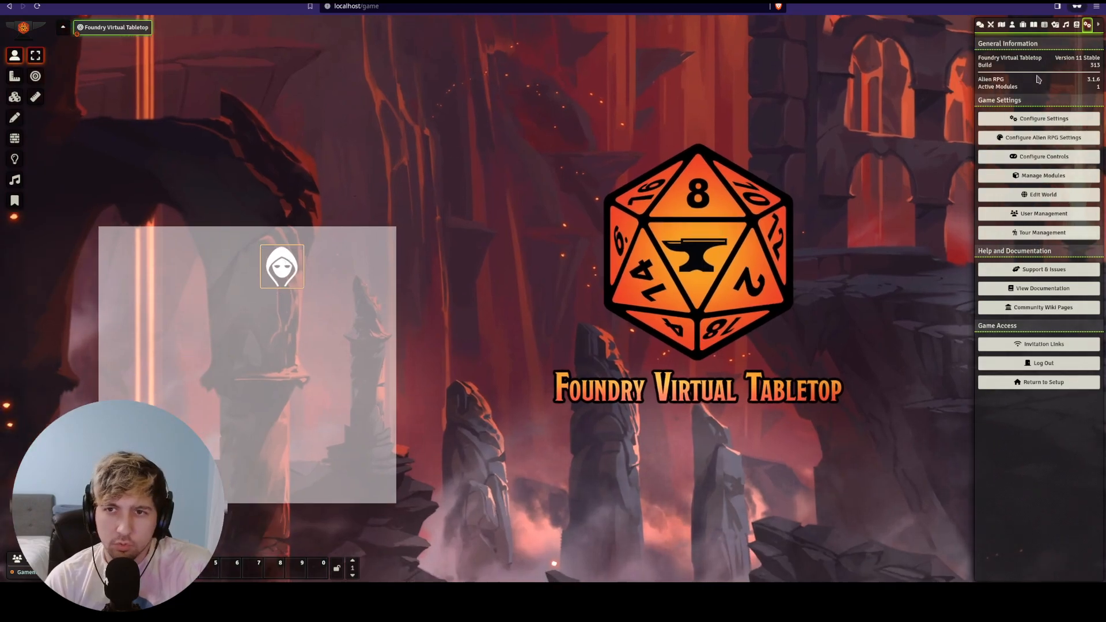
click(1012, 25)
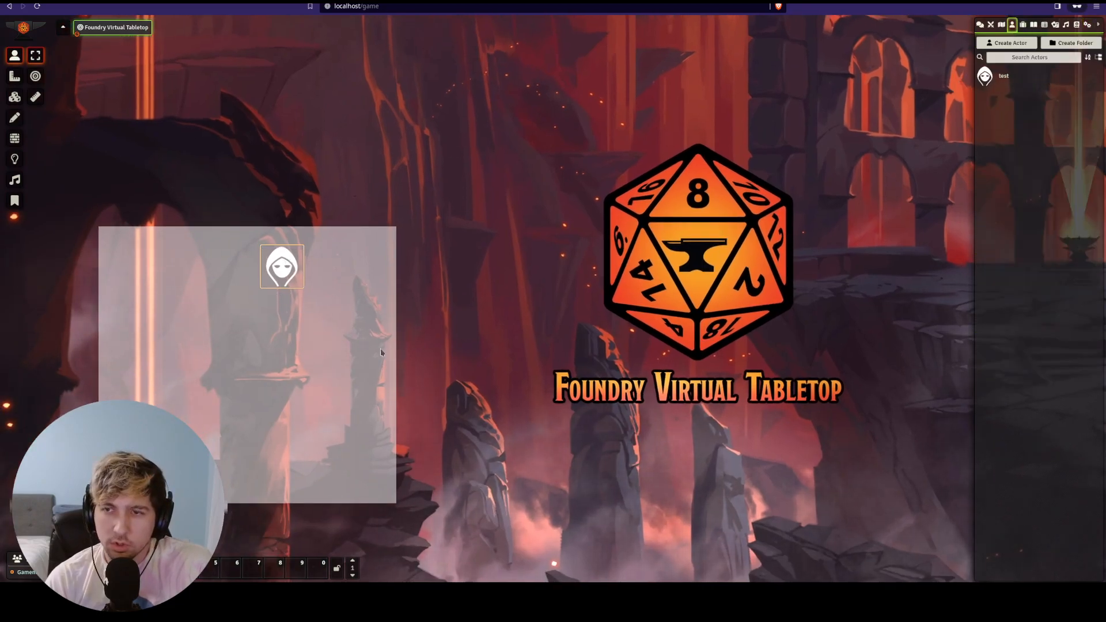
click(1087, 24)
- Create a second user, Player2, with the Player role in User Management and save
click(1028, 219)
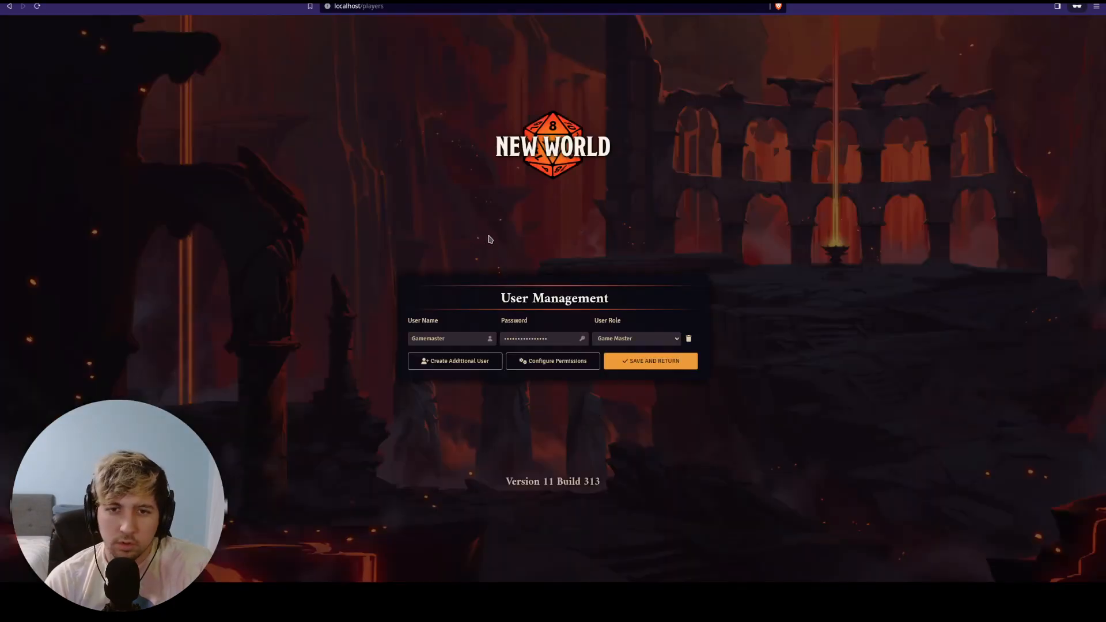
click(464, 358)
click(560, 347)
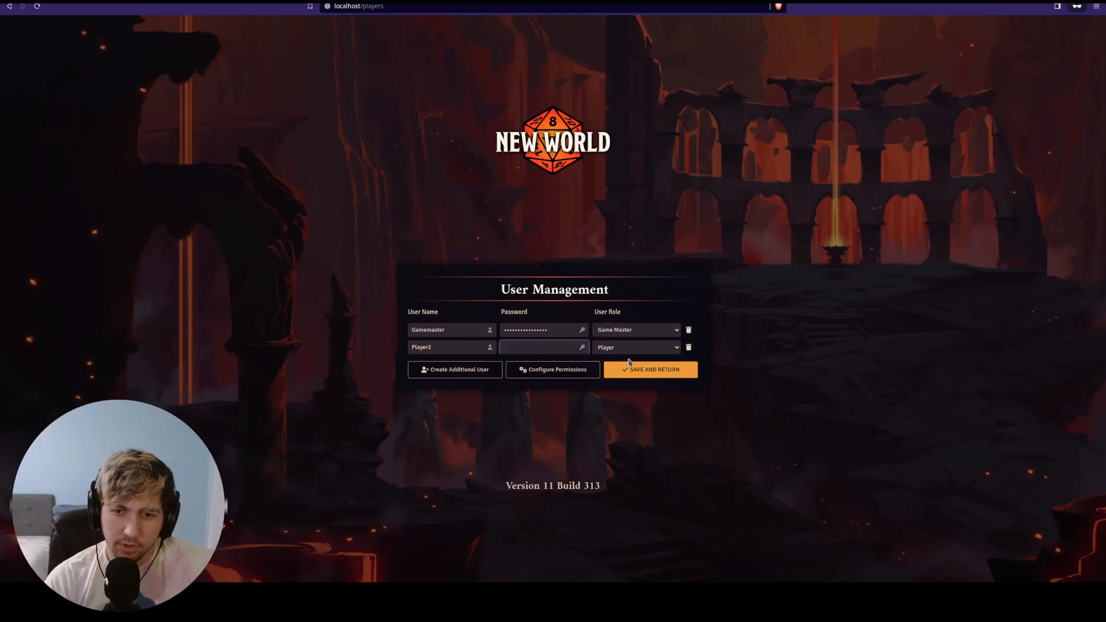
click(628, 347)
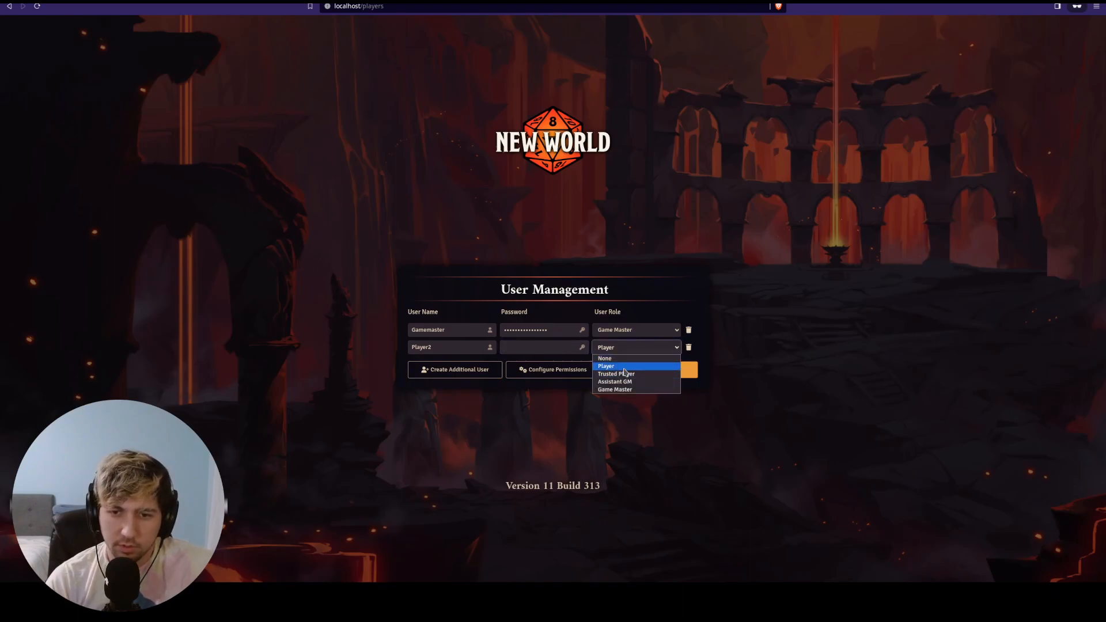
click(624, 367)
click(650, 369)
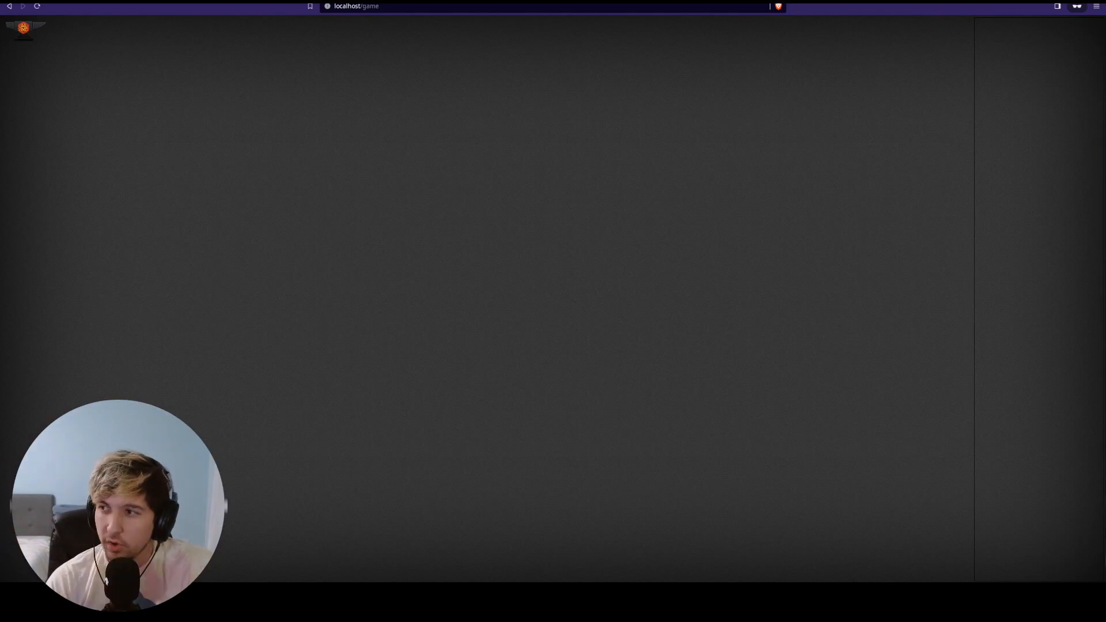
- Arrange the game window on the left half and the join page on the right half
drag(1105, 29, 1105, 130)
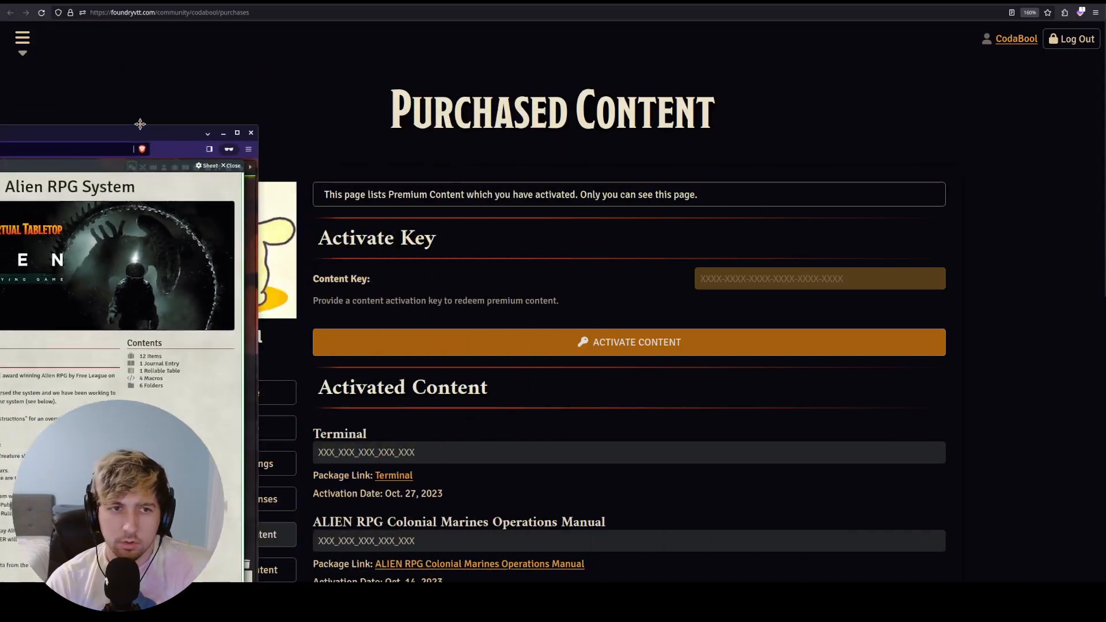
drag(140, 124, 6, 139)
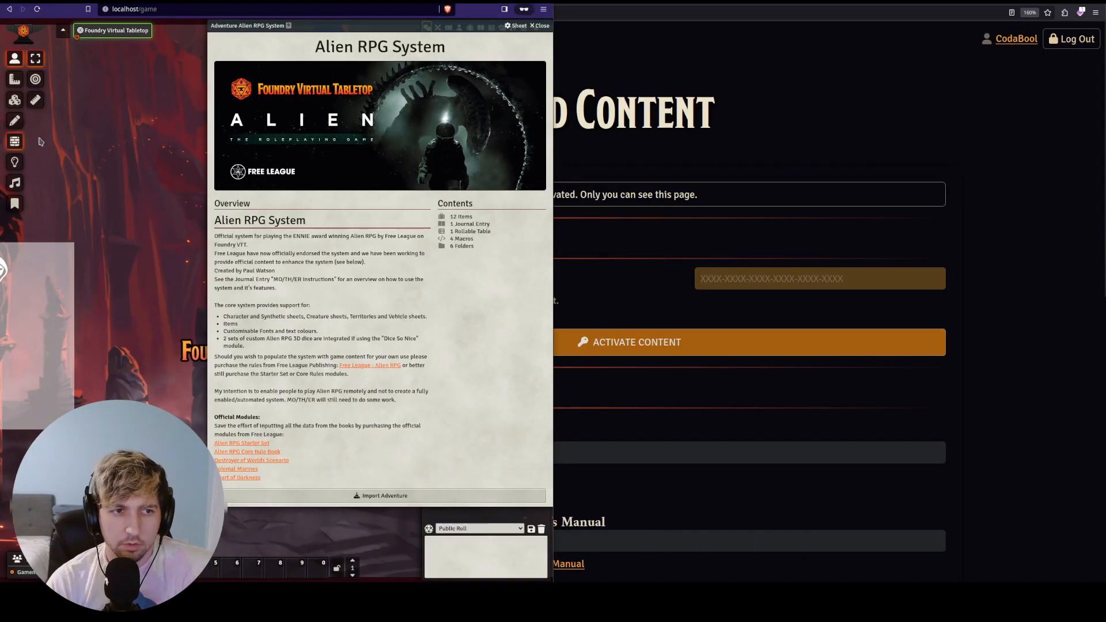
drag(1105, 123, 1105, 277)
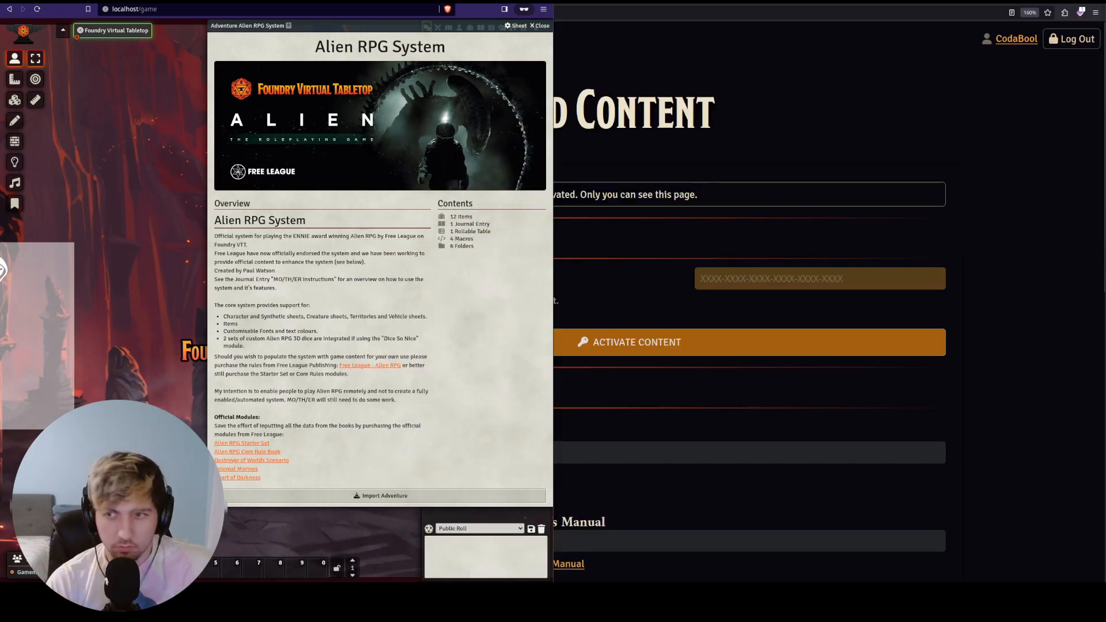
key(super+Left)
- Close the Alien RPG adventure overview and join the game session as Player2
click(787, 233)
click(780, 249)
click(590, 9)
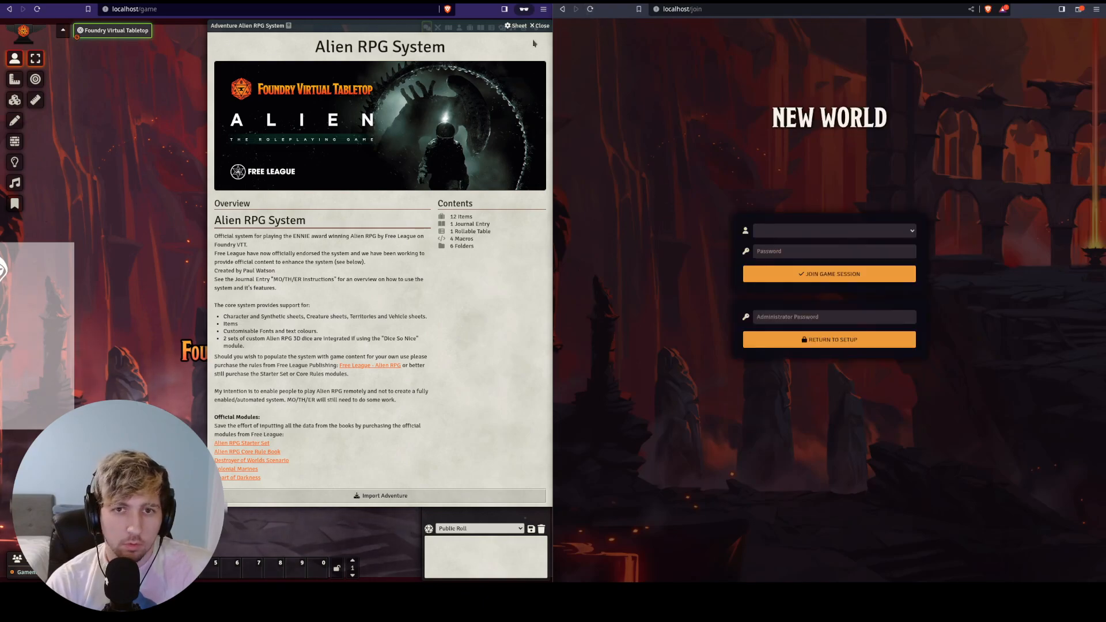
click(539, 26)
click(773, 232)
click(784, 257)
click(786, 274)
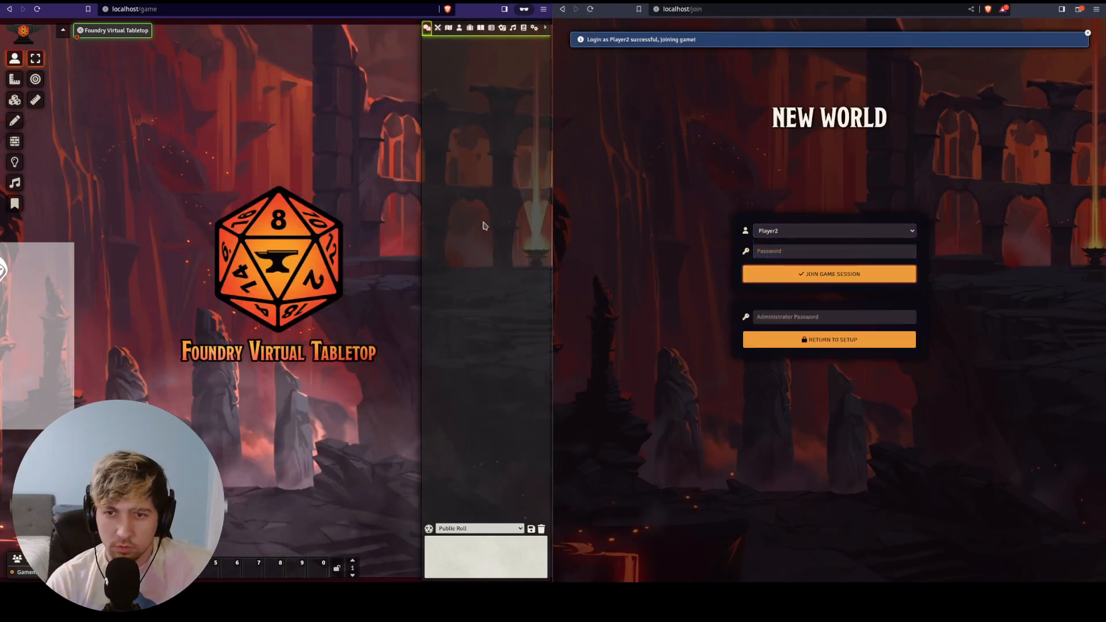
click(544, 27)
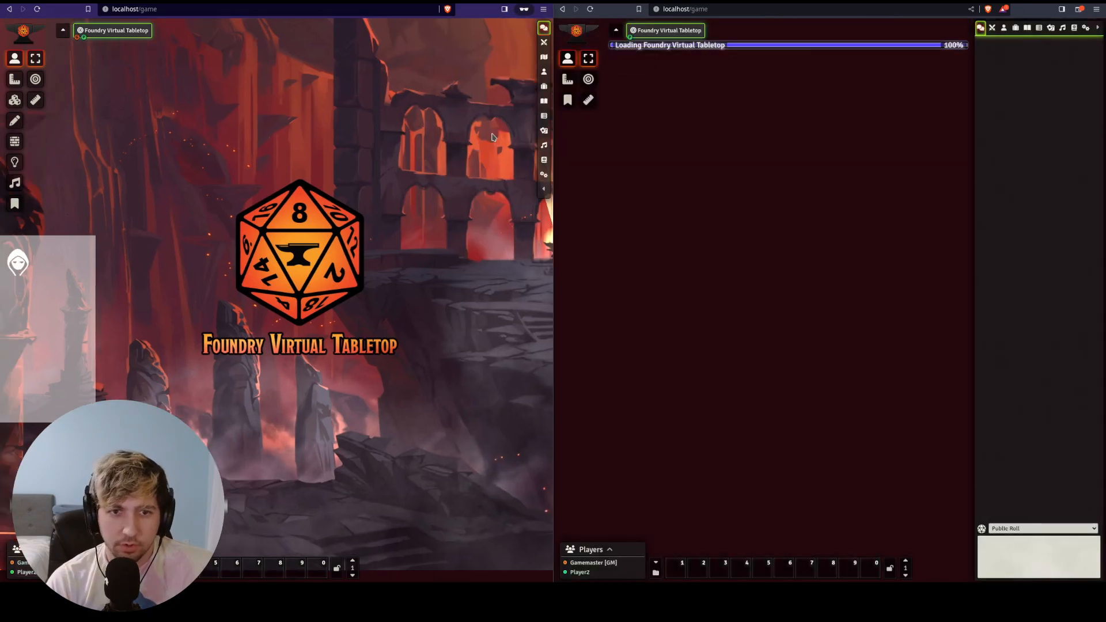
drag(479, 139, 572, 118)
- Make Player2 Owner of the test actor through its ownership configuration
click(902, 257)
drag(129, 168, 298, 166)
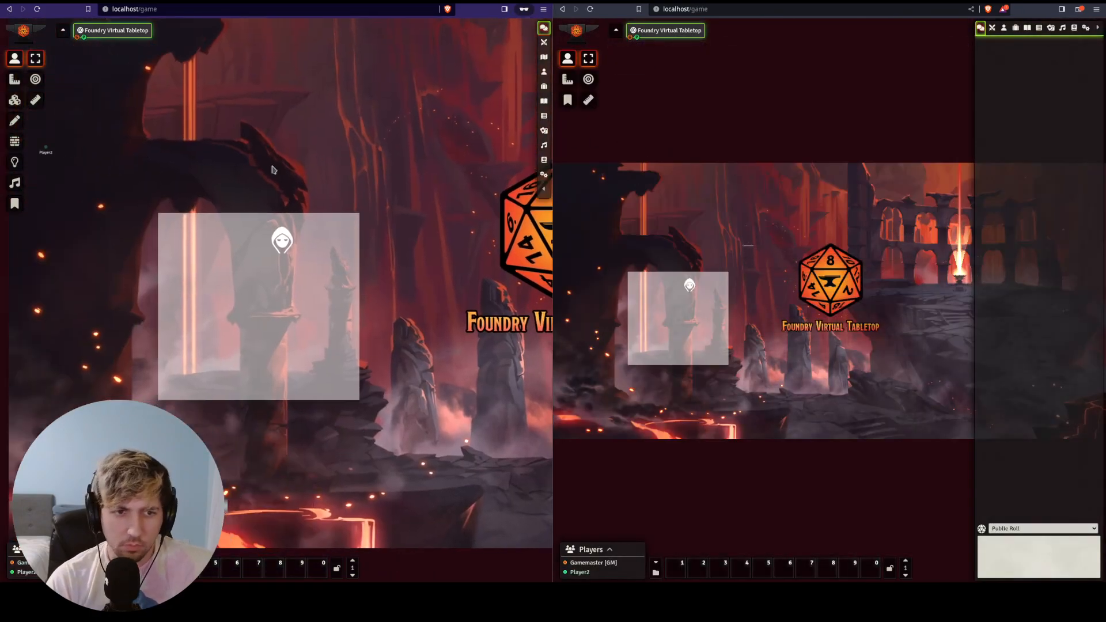
click(543, 71)
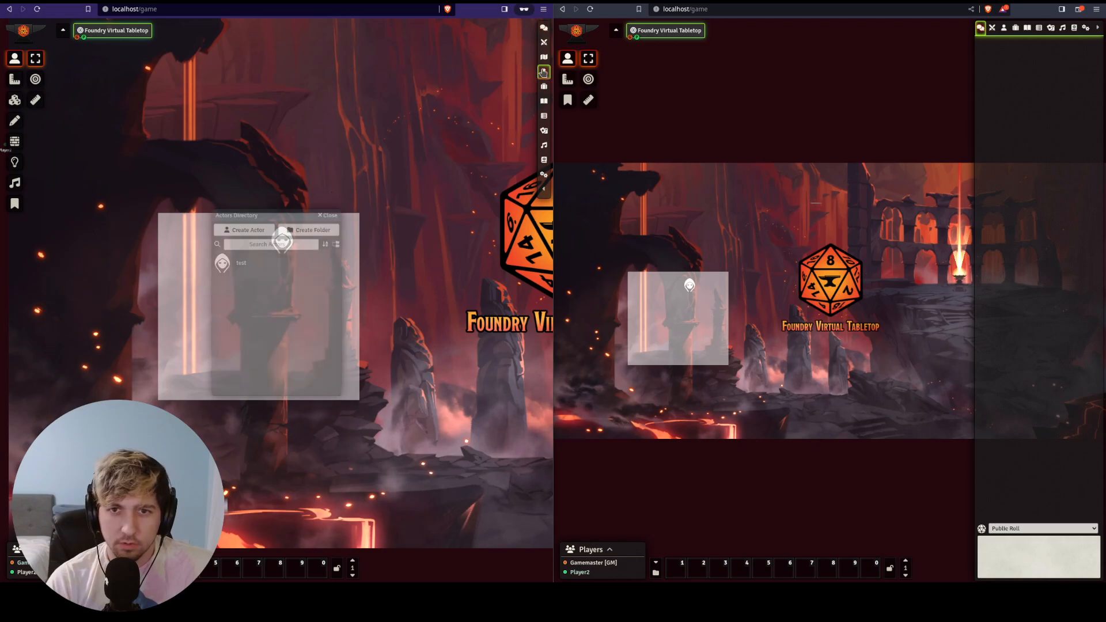
right_click(236, 259)
click(257, 281)
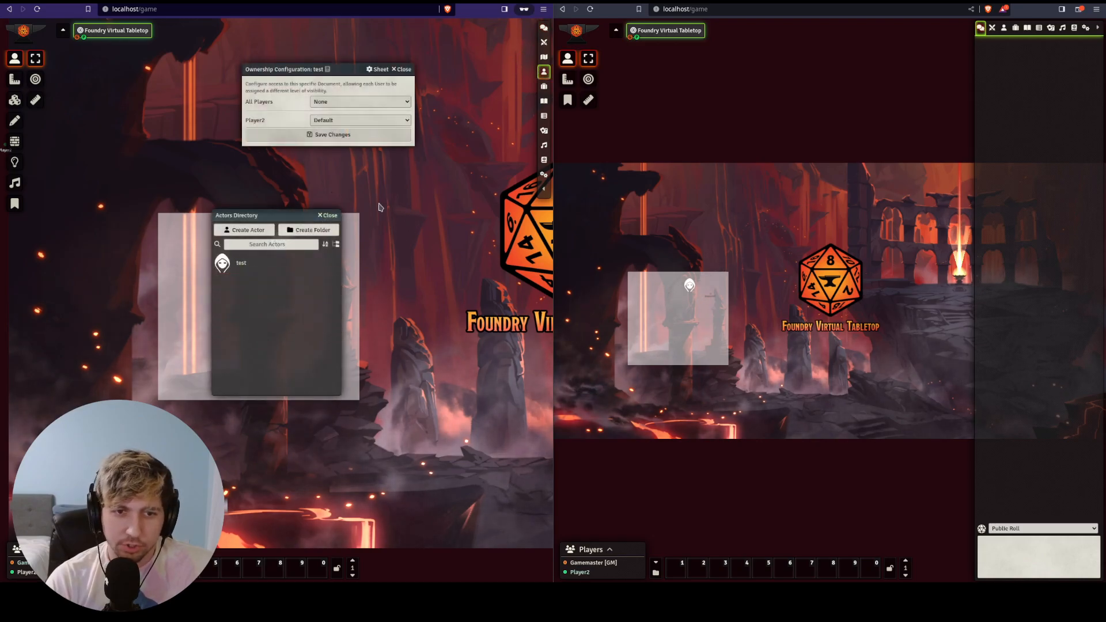
click(339, 105)
click(339, 120)
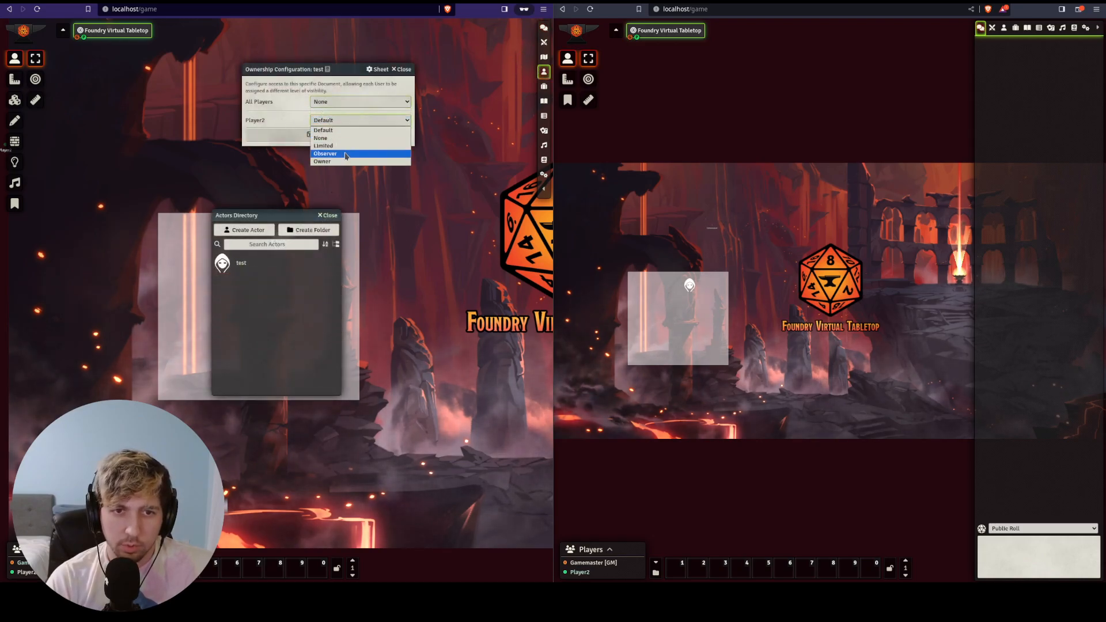
click(339, 162)
click(323, 135)
click(327, 215)
- Move the hooded test token, then step it right, left and right from Player2's view
drag(282, 240, 299, 185)
click(690, 255)
scroll(691, 230, up, 15)
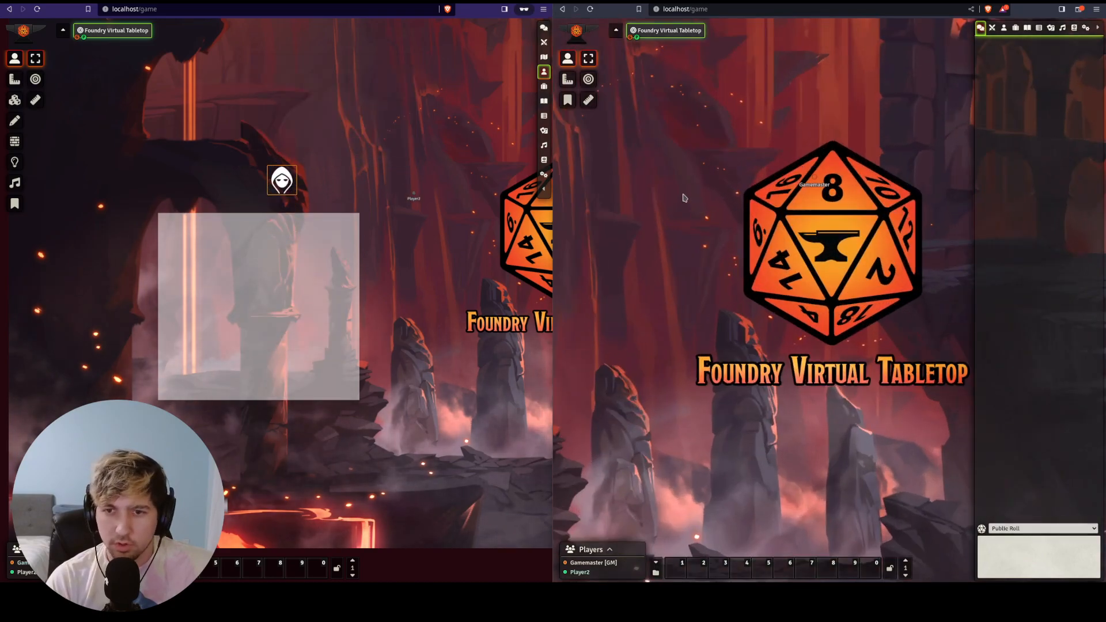
drag(691, 205, 821, 217)
key(Right)
key(Left)
key(Left)
key(Right)
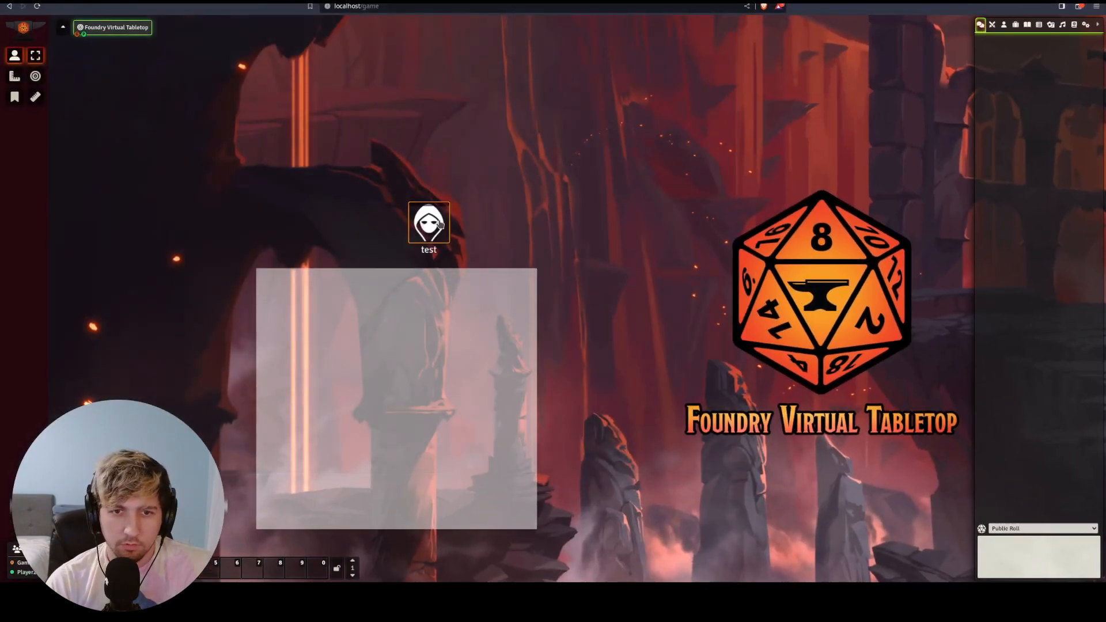
double_click(439, 224)
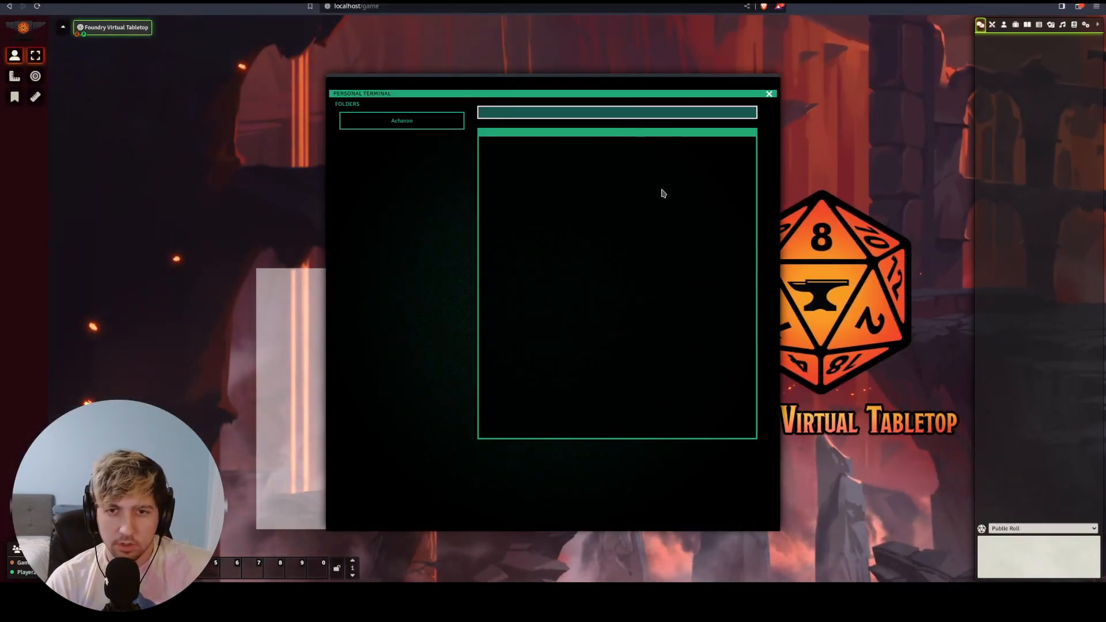
click(769, 94)
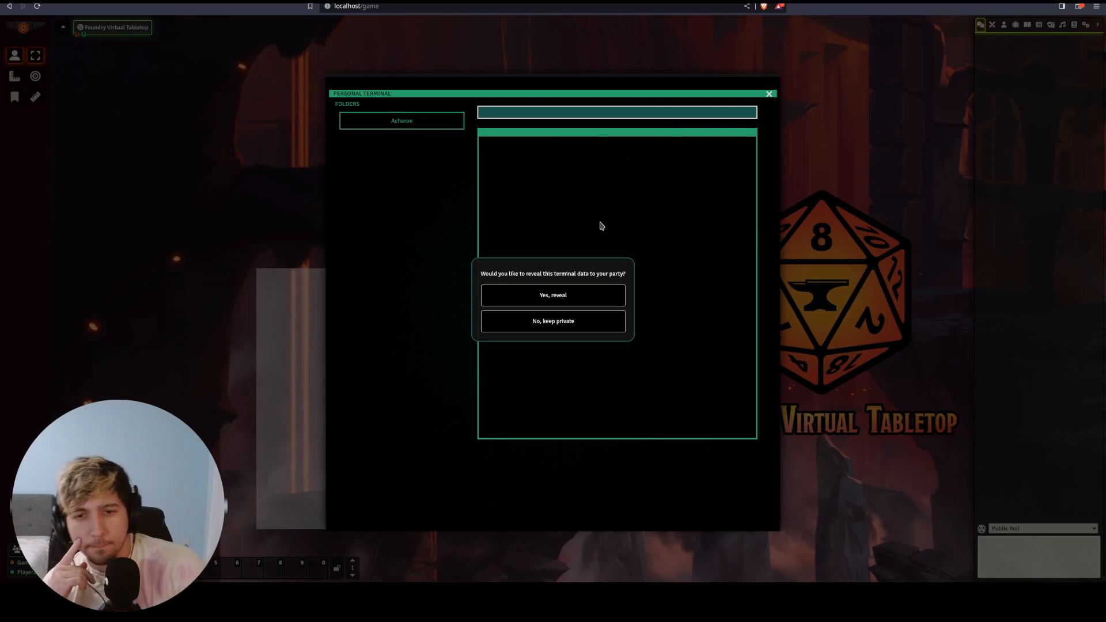
click(584, 329)
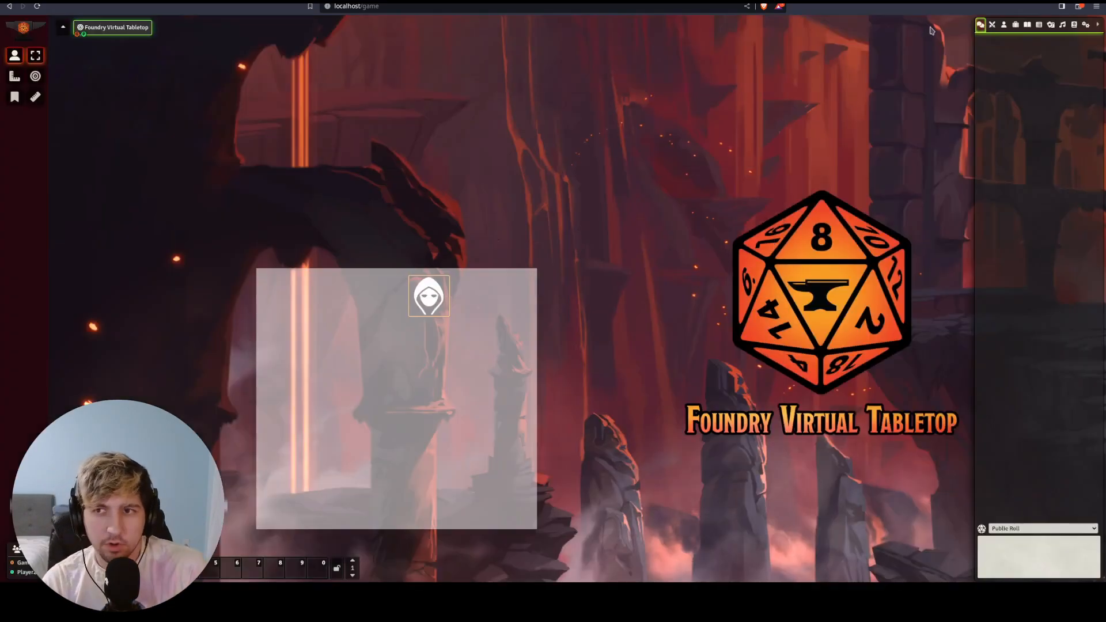
drag(1, 87, 628, 34)
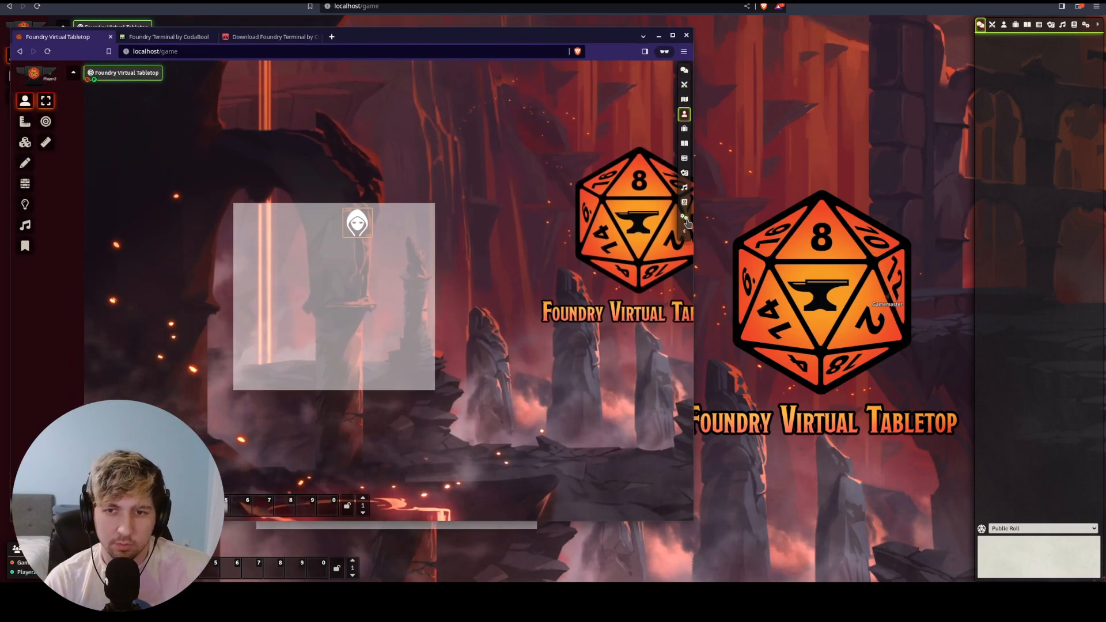
- Give Player2 Observer access to the test journal and open it in the player's window
click(684, 115)
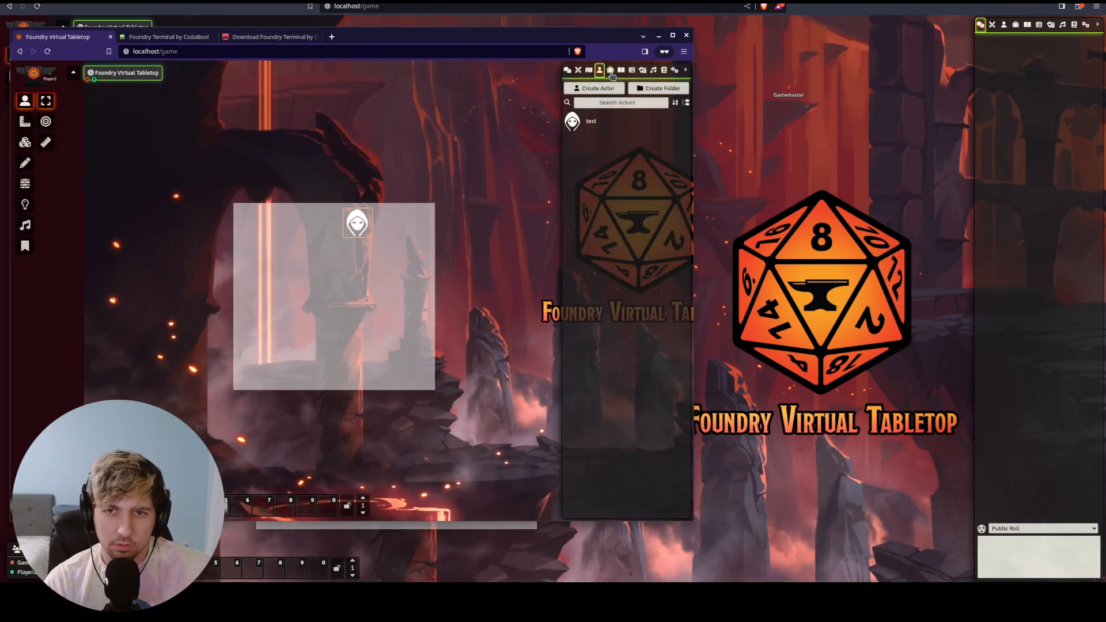
click(621, 70)
click(595, 136)
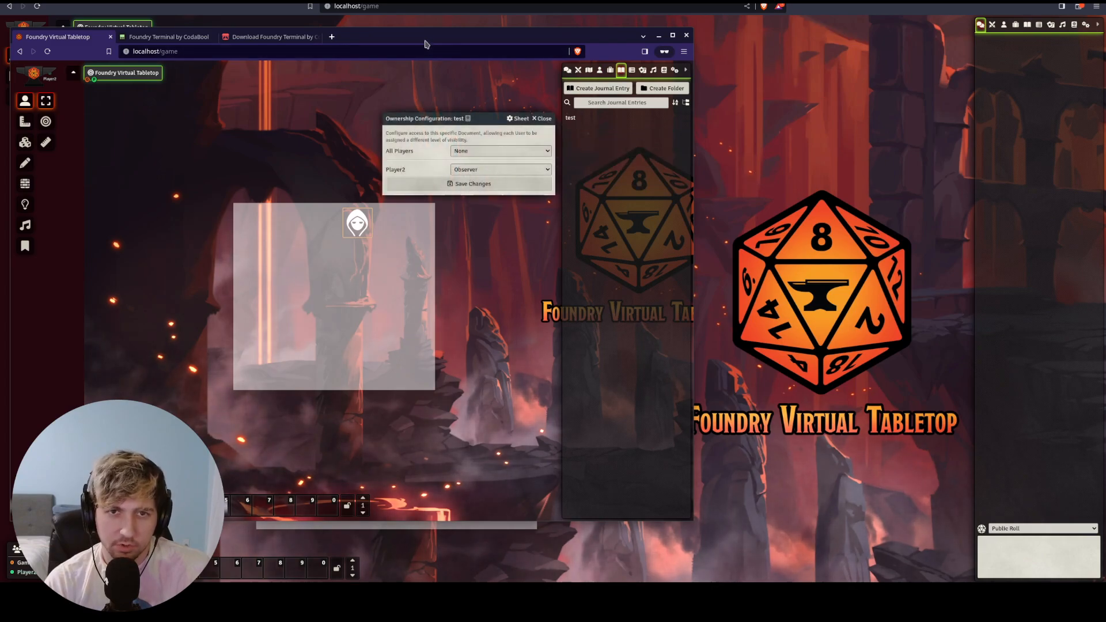
drag(425, 41, 0, 53)
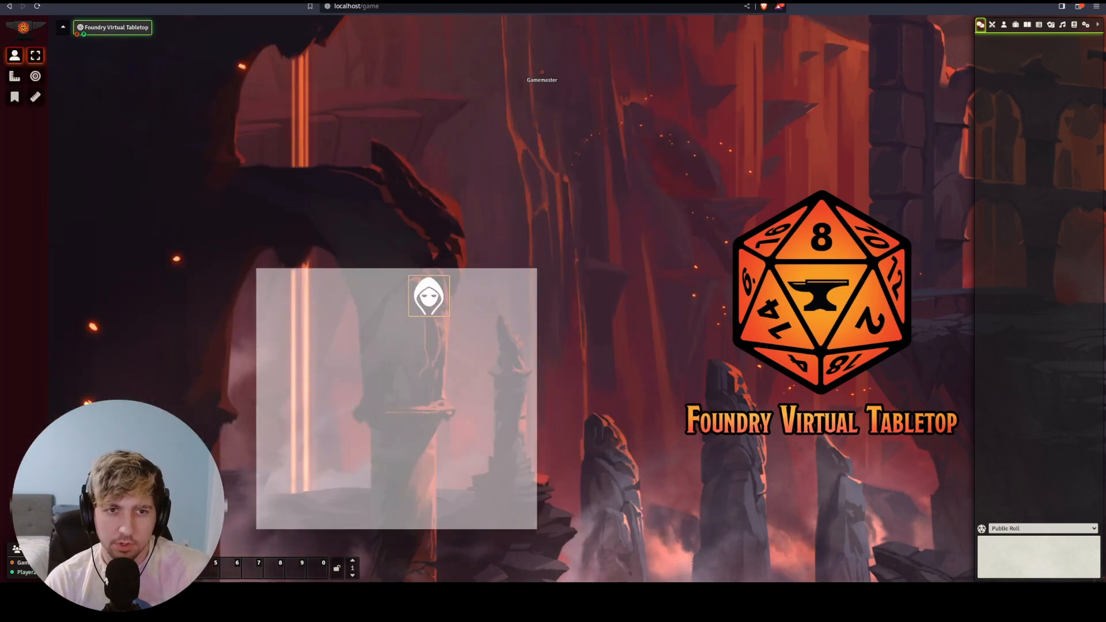
click(1027, 25)
click(983, 56)
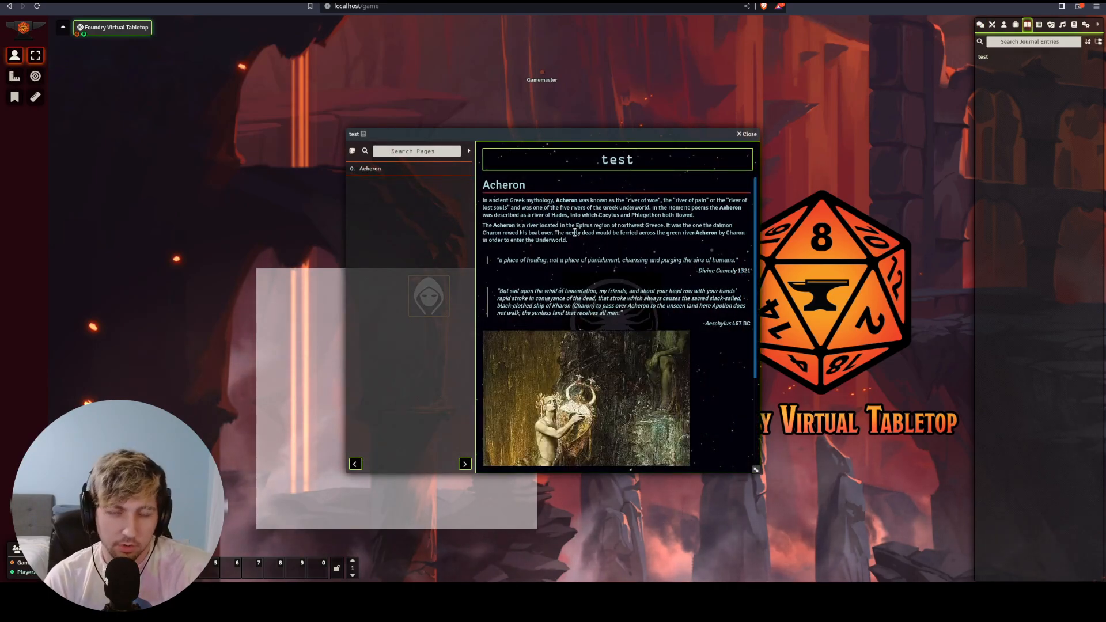
- Close the journal, retrigger the terminal, then close it choosing 'Yes, reveal' to the party
click(741, 136)
key(w)
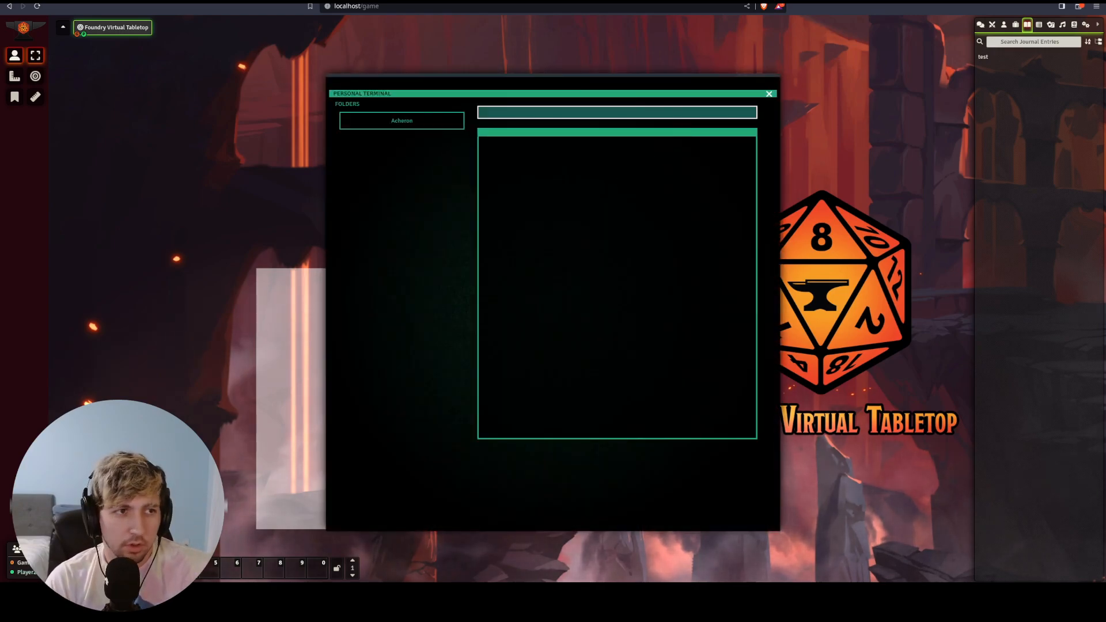
key(alt+Tab)
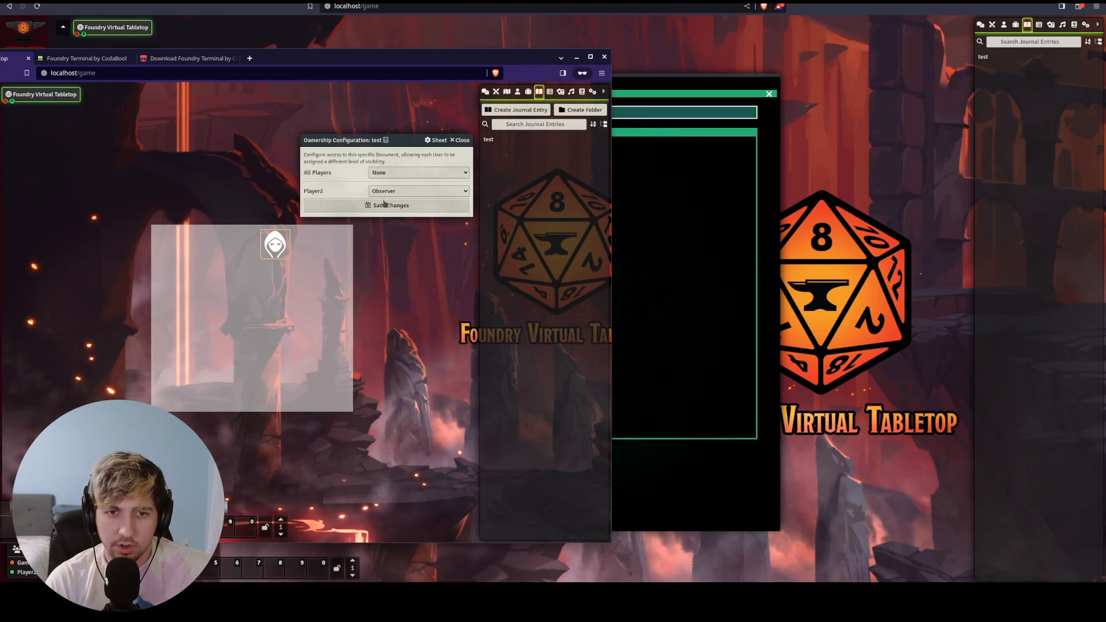
click(764, 98)
click(768, 94)
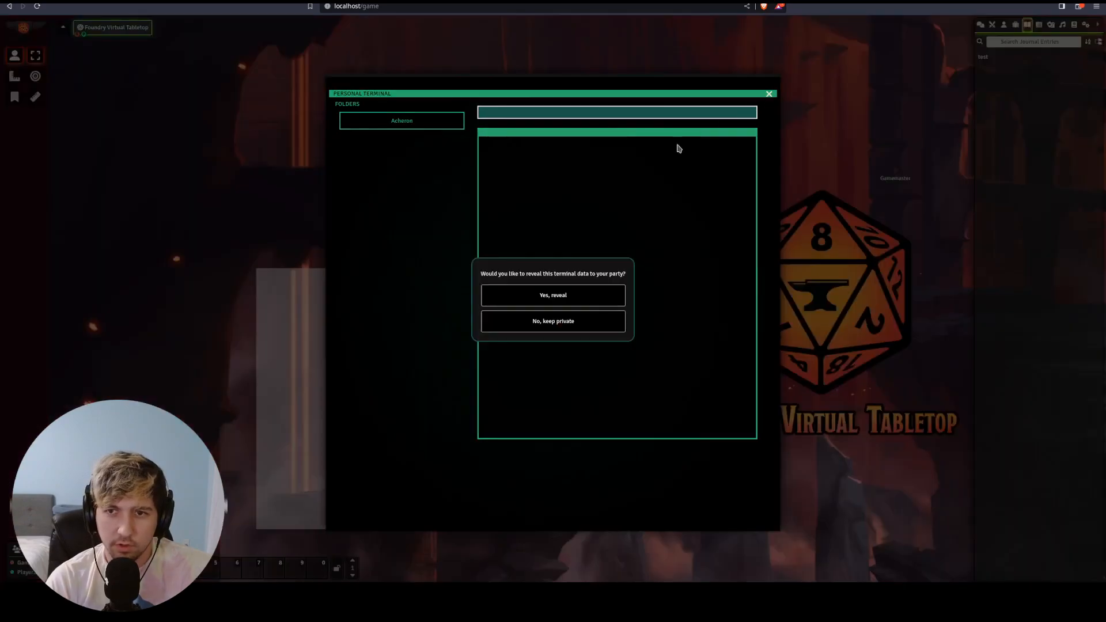
click(562, 297)
- Close the GM's ownership settings and check the 'test has been discovered' chat message
key(alt+Tab)
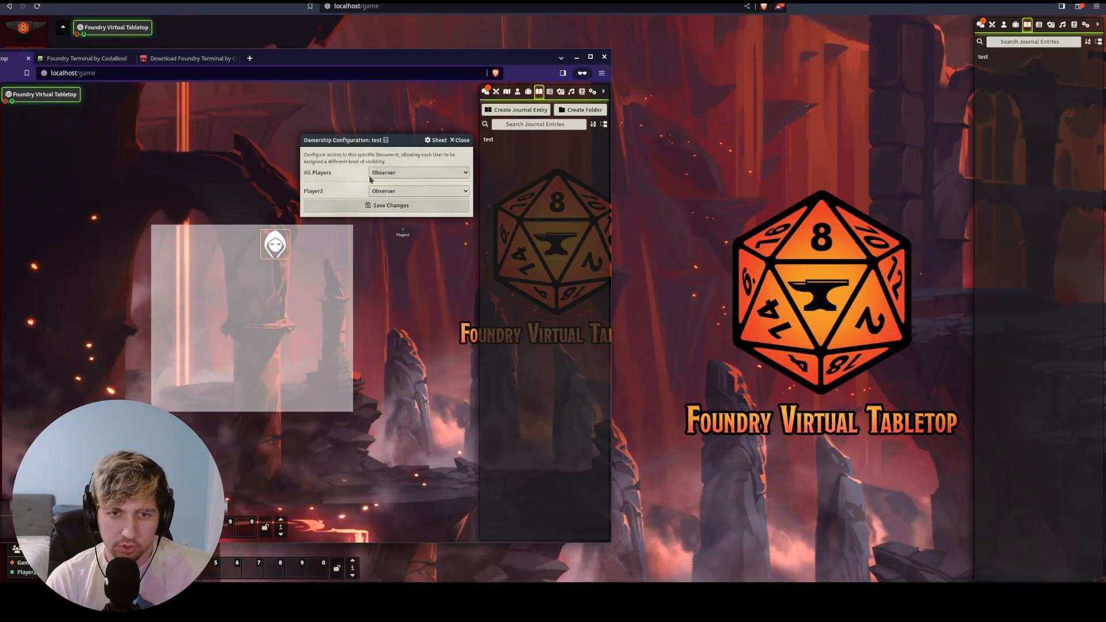
click(459, 140)
key(alt+Tab)
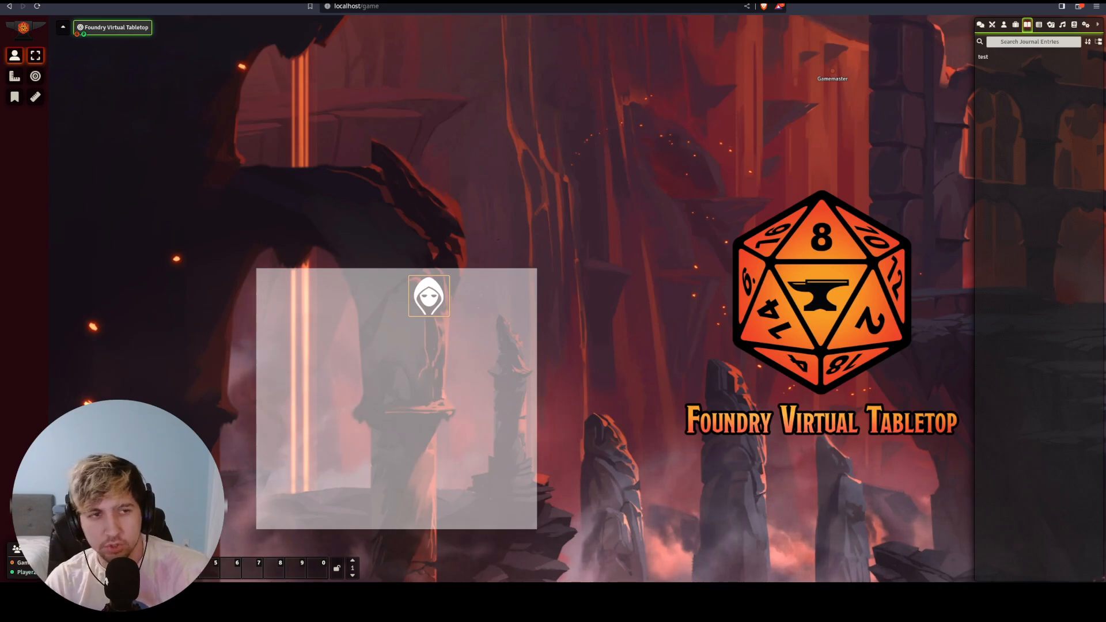
click(982, 25)
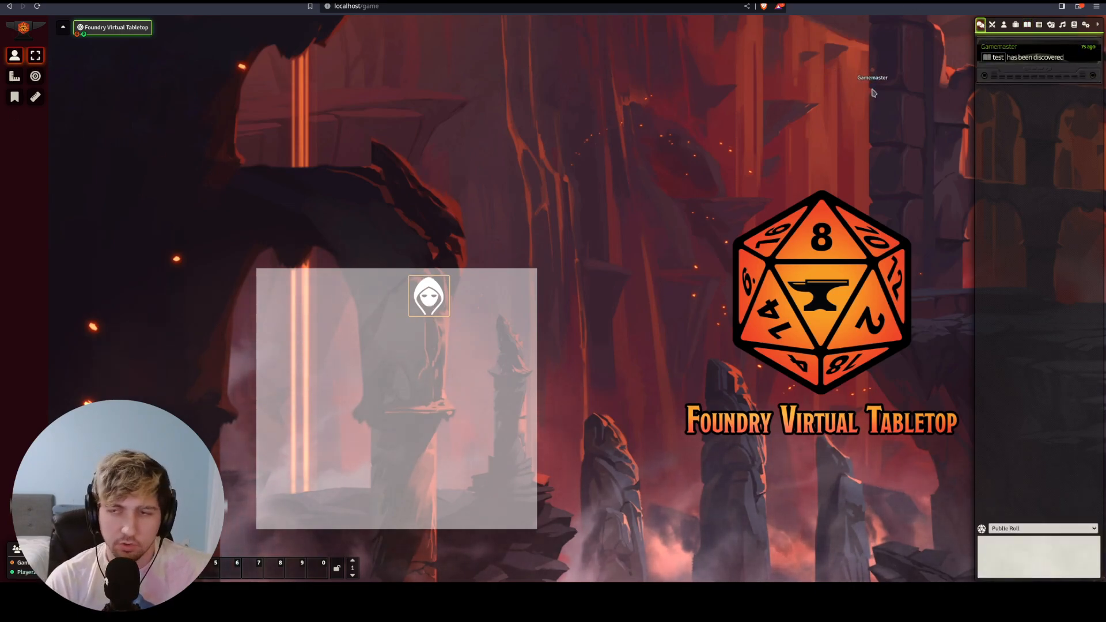
drag(1058, 60, 1006, 58)
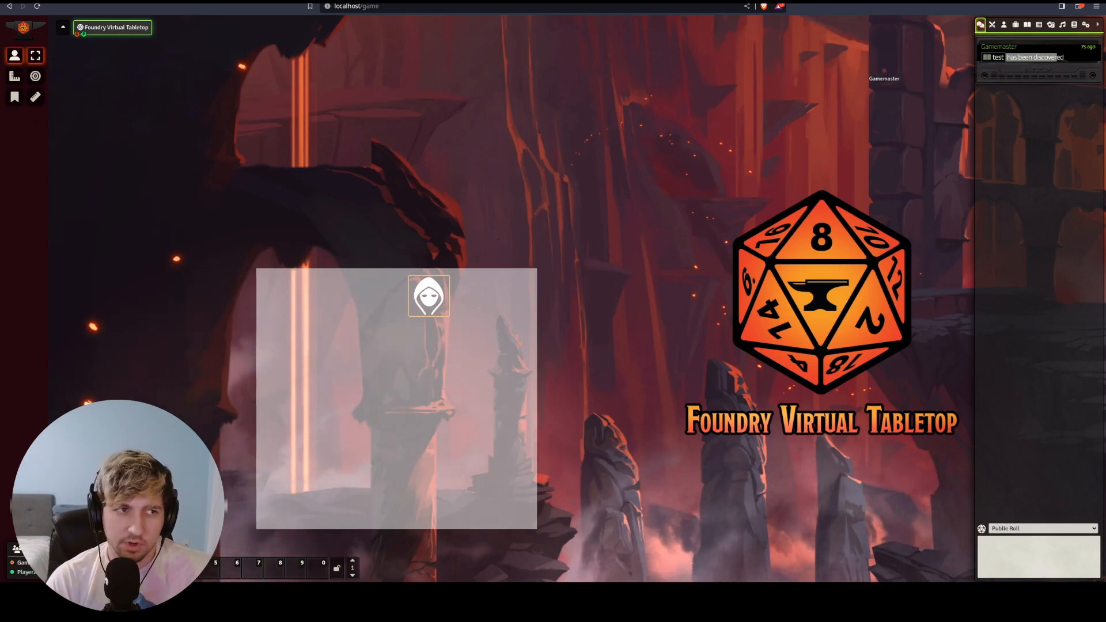
key(alt+Tab)
- Step the test token off and back onto the tile repeatedly, closing the Personal Terminal each time
scroll(566, 242, up, 5)
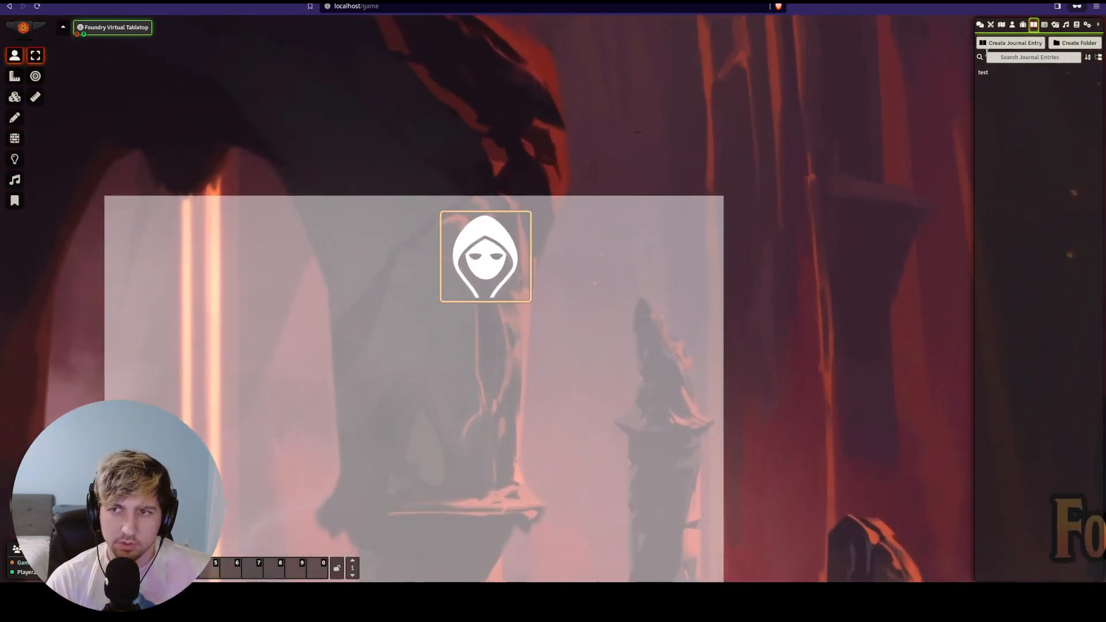
click(980, 25)
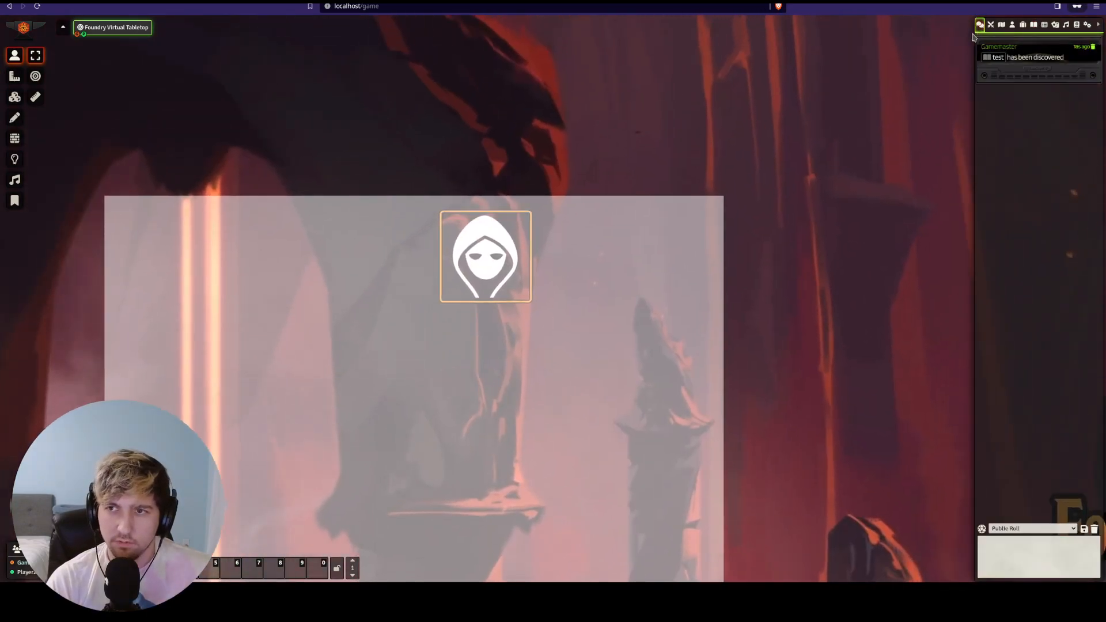
key(Down)
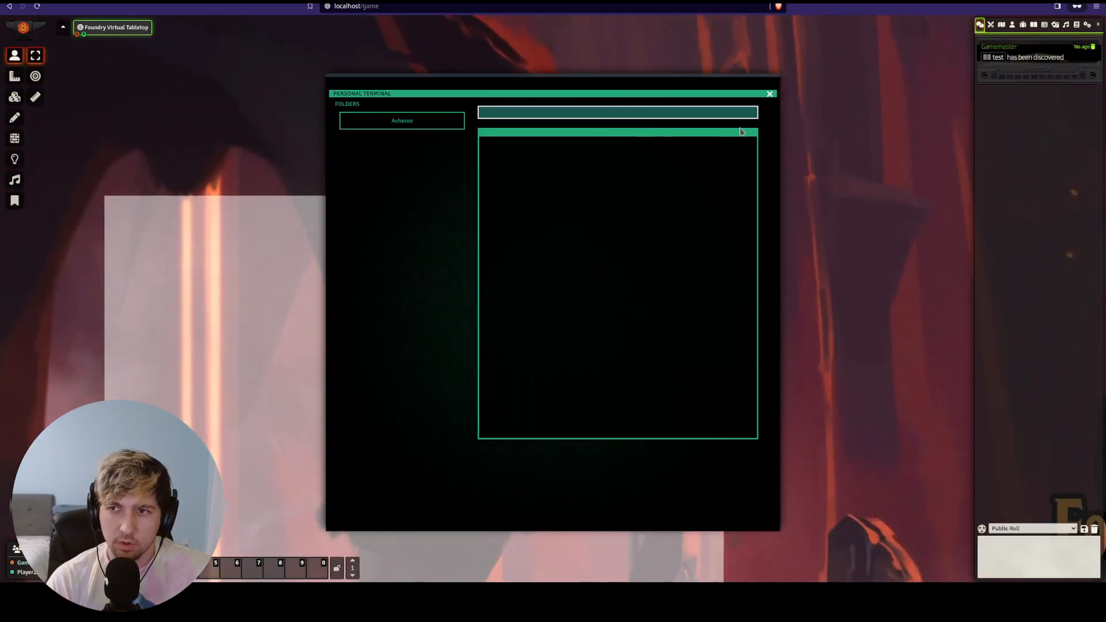
click(767, 94)
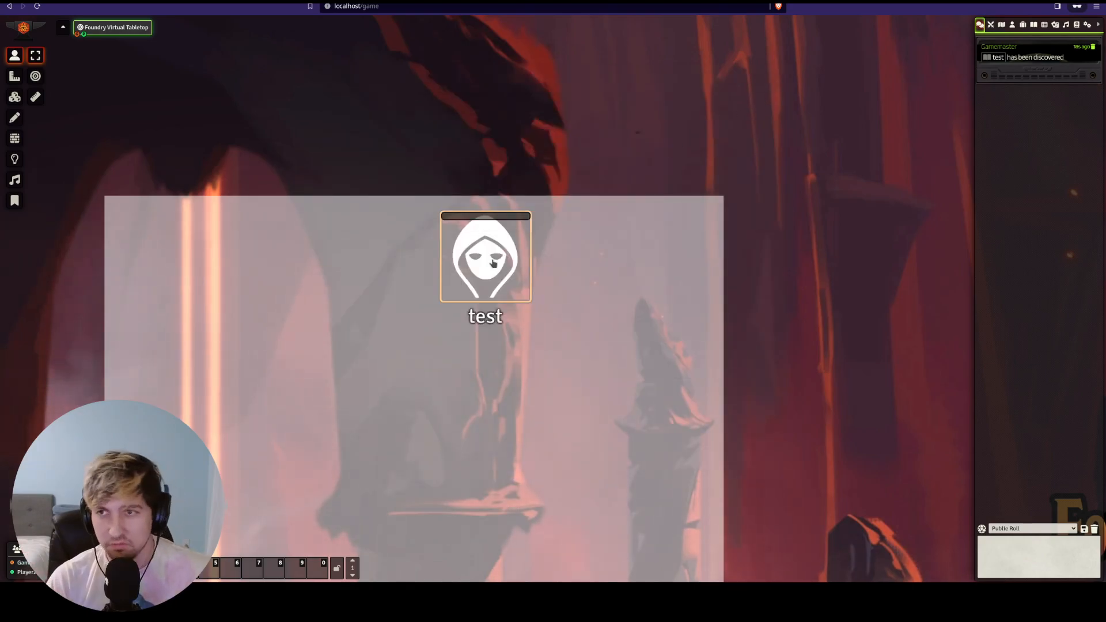
key(Up)
key(Down)
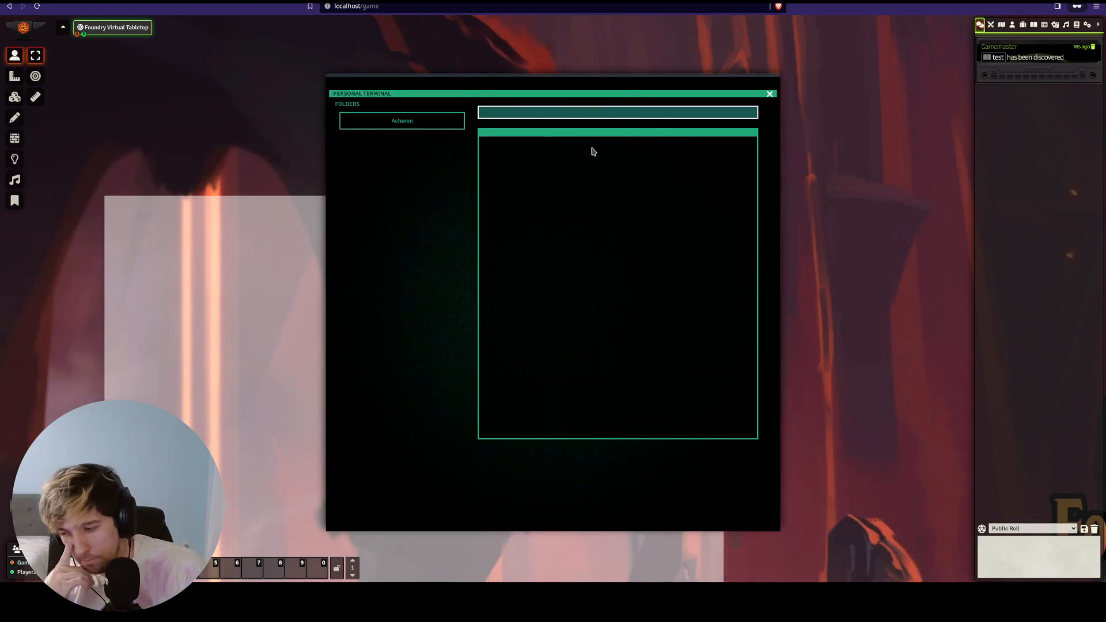
click(770, 94)
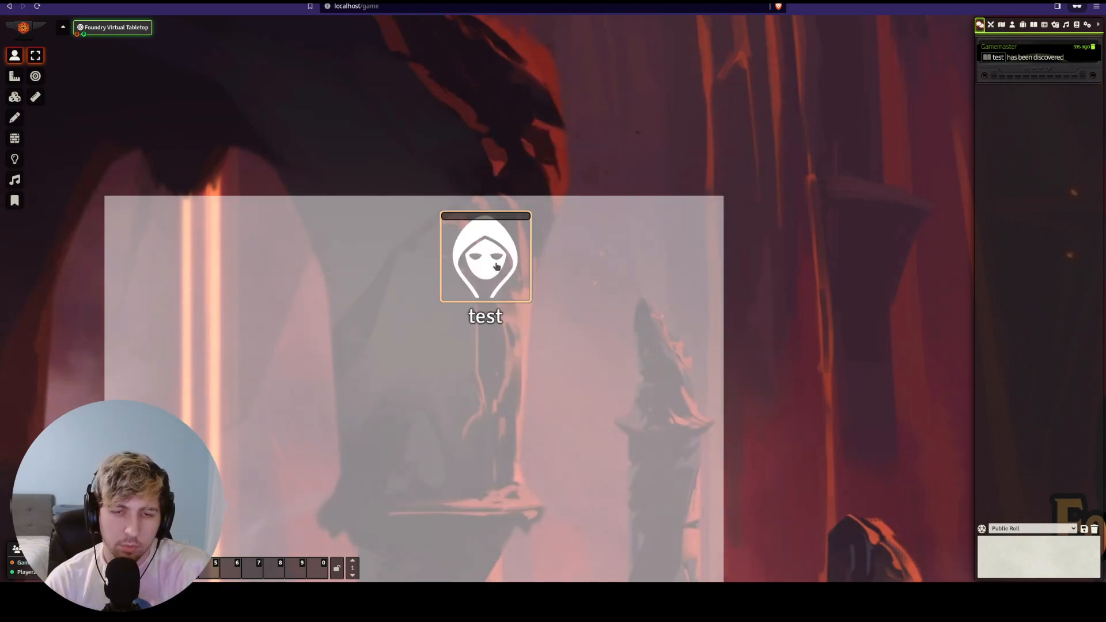
key(w)
key(w)
key(s)
key(s)
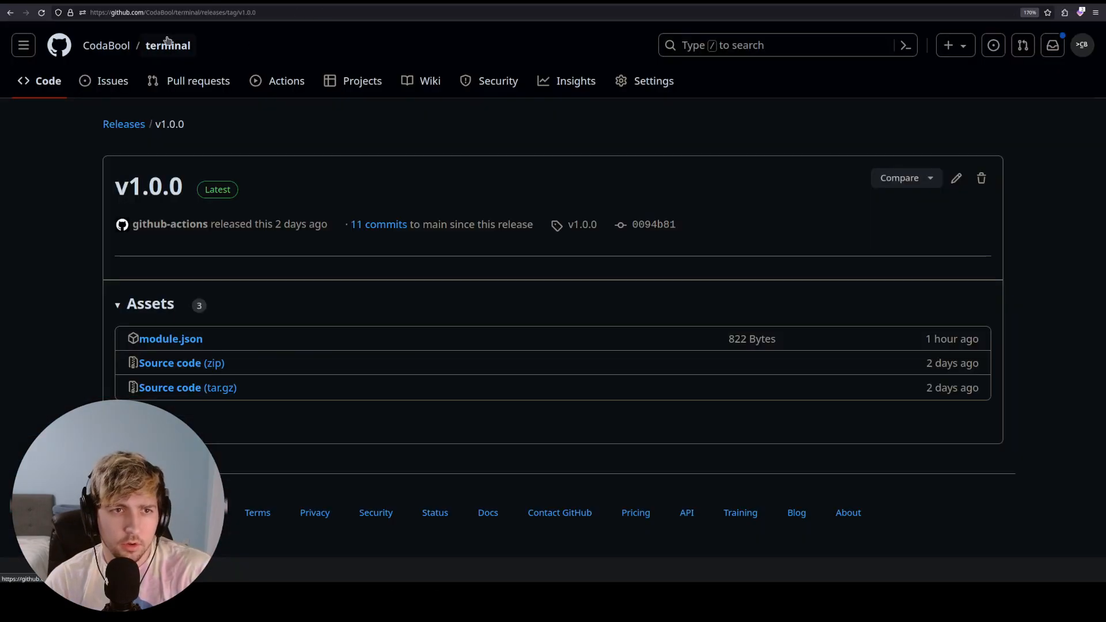
- Show the note with the terminal repository link, then open the repository's Issues list
click(166, 43)
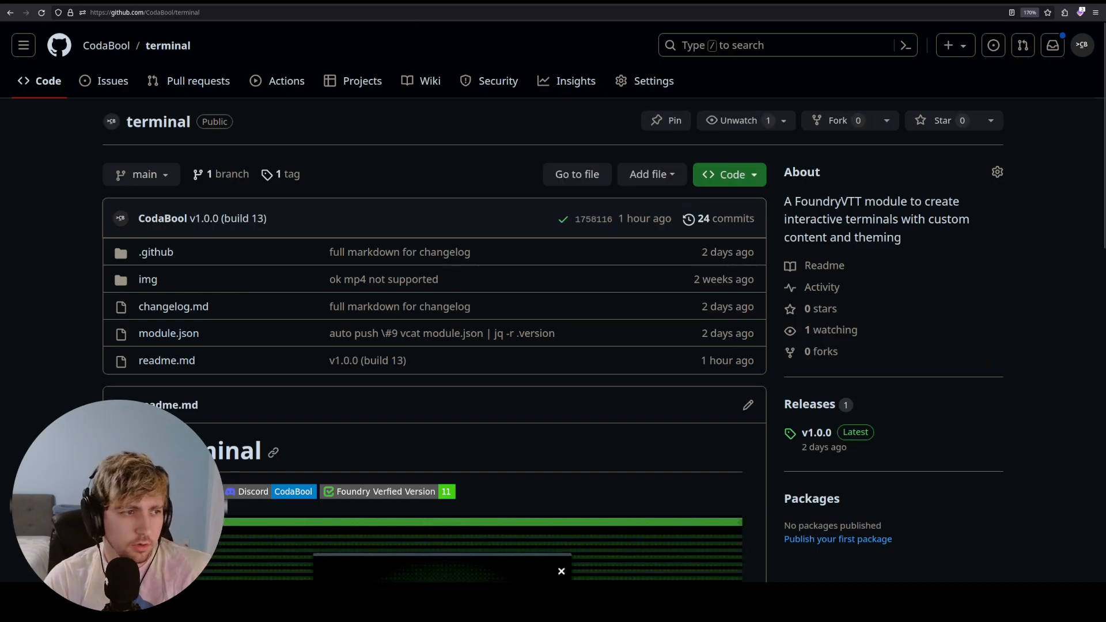
drag(0, 162, 449, 50)
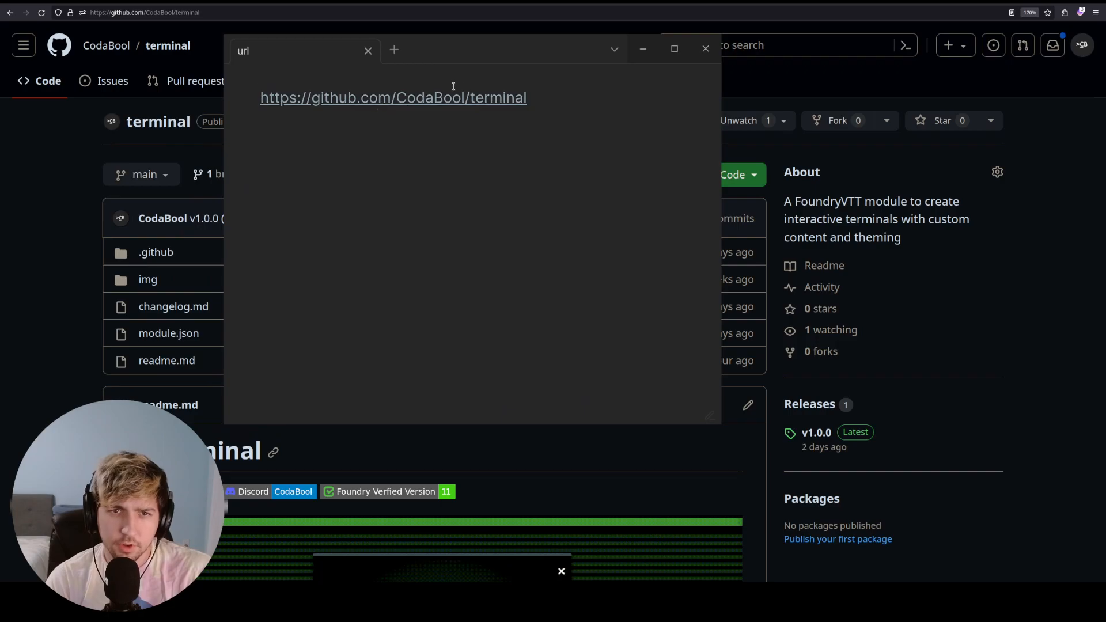
click(45, 212)
click(111, 83)
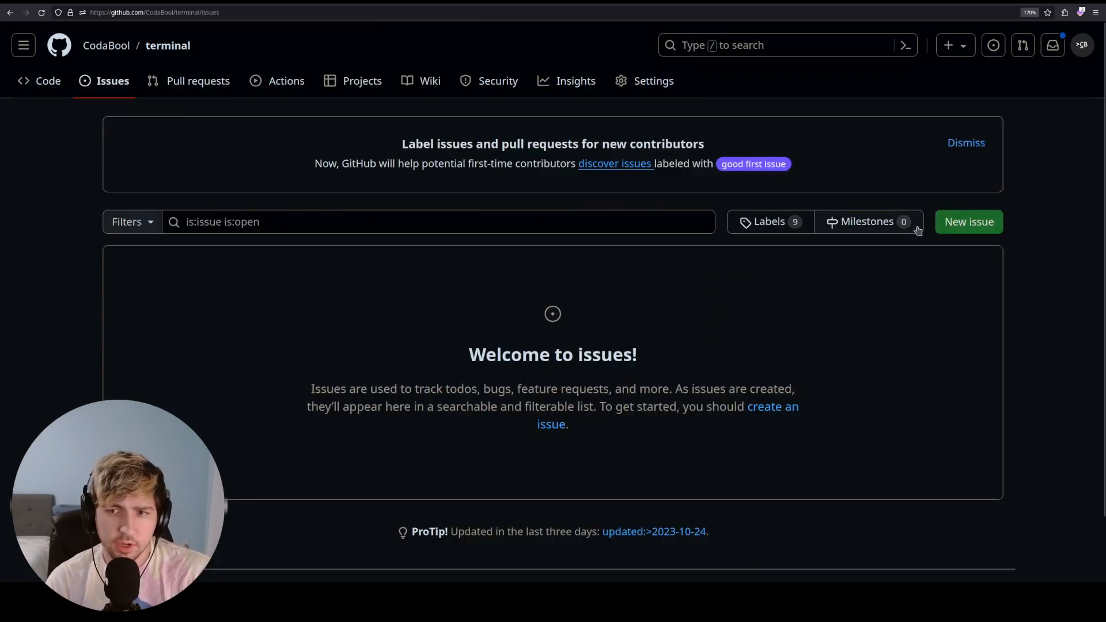
- Open the new-issue template choices and highlight the Bug report and Feature request names
click(955, 224)
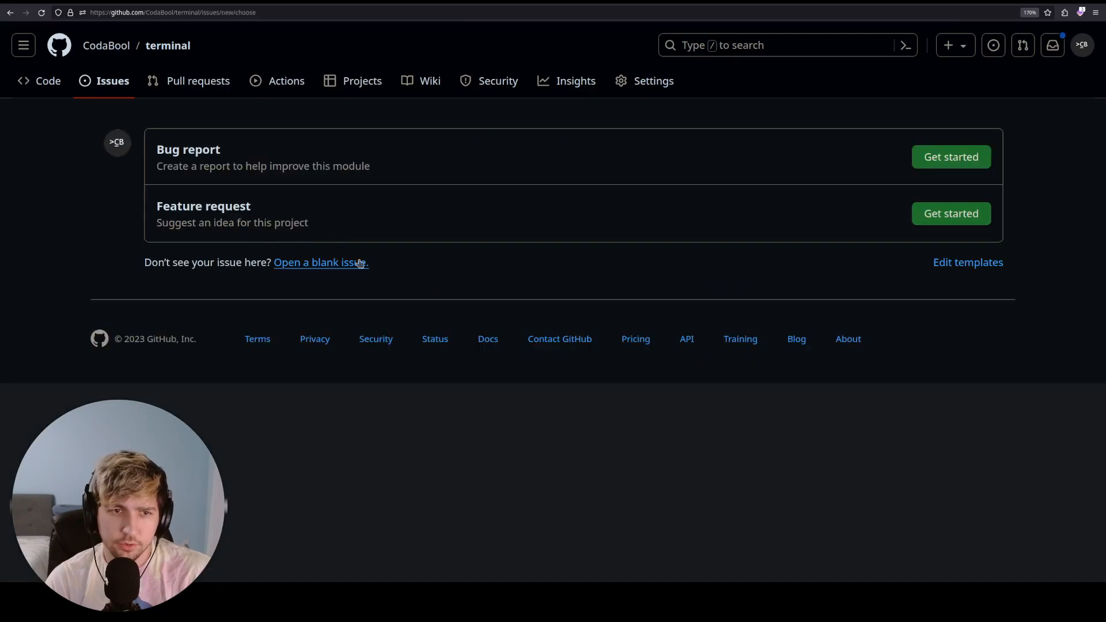
triple_click(217, 151)
triple_click(311, 208)
click(616, 258)
- Highlight the Feature request name again, then start an issue from the Bug report template
drag(240, 209, 119, 205)
click(250, 208)
drag(249, 208, 131, 202)
click(208, 208)
drag(250, 208, 158, 209)
click(226, 215)
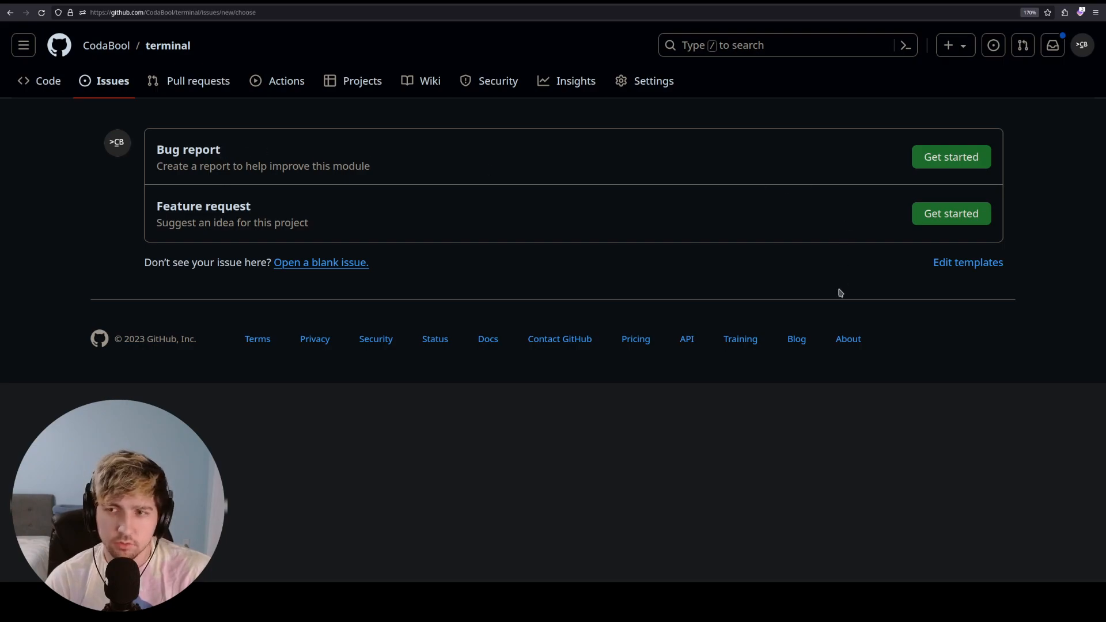
drag(250, 206, 157, 208)
click(799, 178)
click(956, 152)
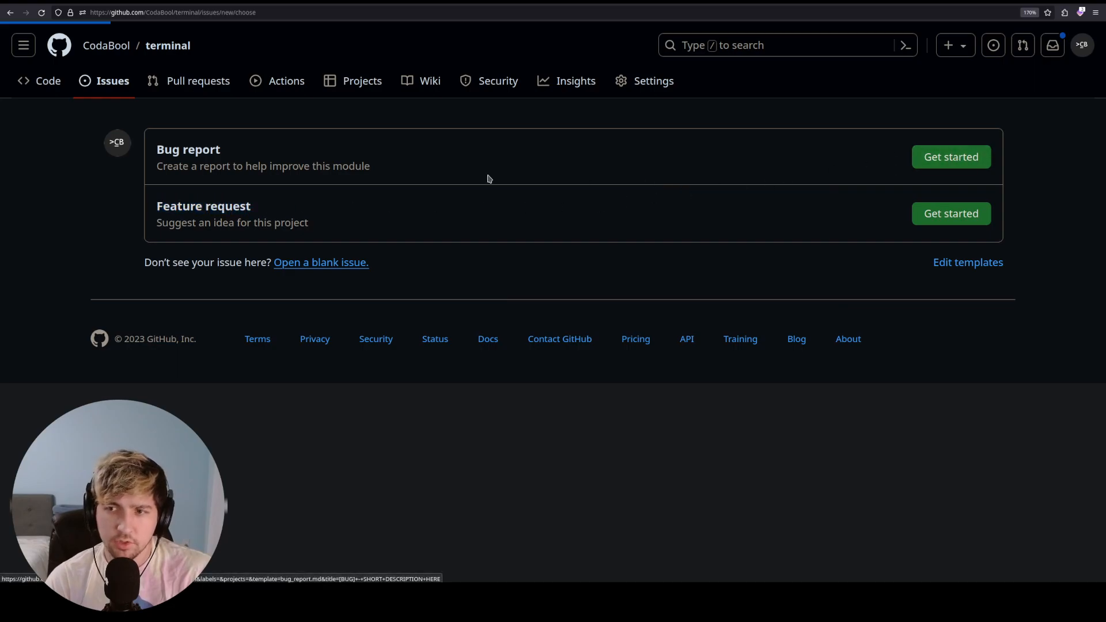
scroll(123, 232, down, 2)
- Scroll through the bug report body and highlight its reproduction steps section
click(124, 233)
scroll(323, 236, down, 3)
scroll(296, 229, up, 3)
drag(277, 255, 157, 198)
click(290, 254)
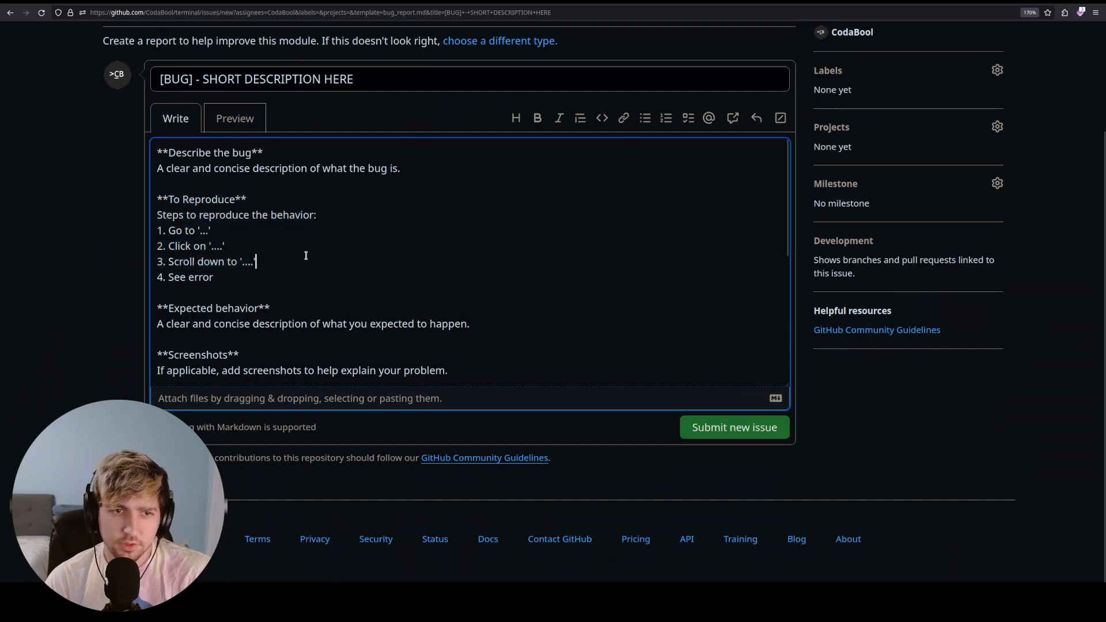
scroll(304, 256, down, 5)
drag(448, 156, 122, 148)
- Highlight the Foundry, Game System and Browser version lines, then open Firefox's main menu
drag(289, 202, 156, 201)
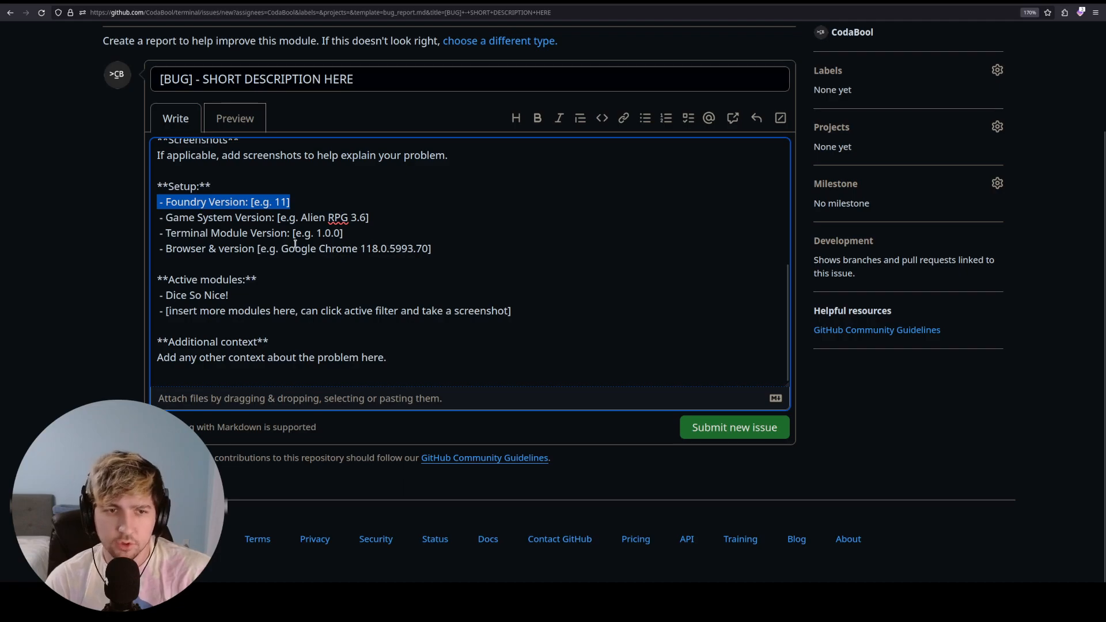
drag(380, 218, 160, 219)
click(229, 246)
drag(369, 219, 172, 220)
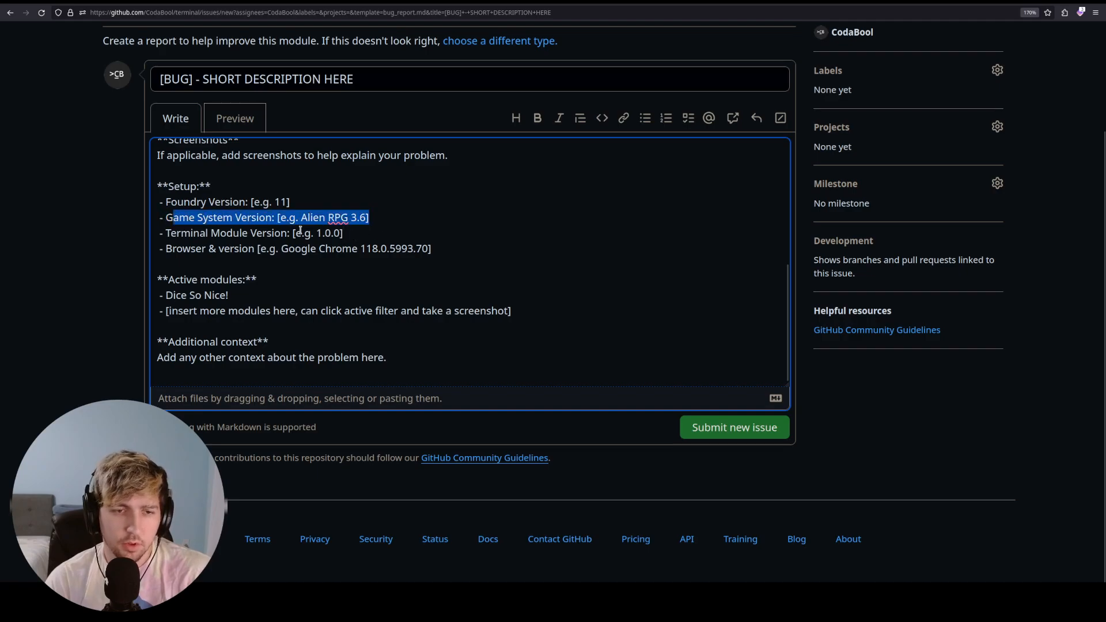
drag(404, 250, 223, 249)
click(355, 276)
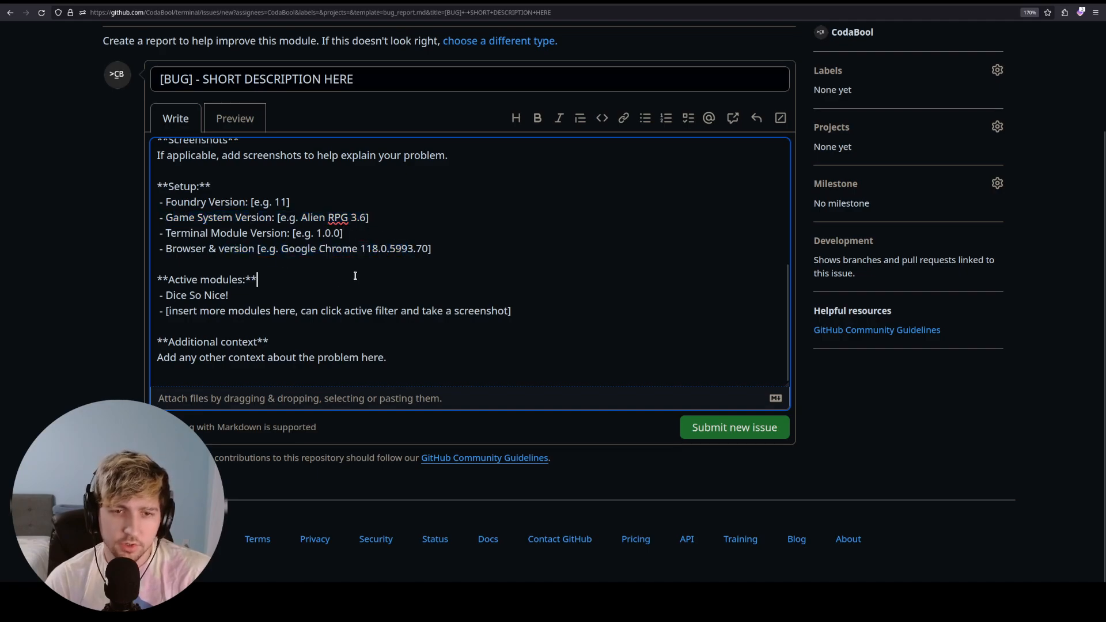
click(1096, 12)
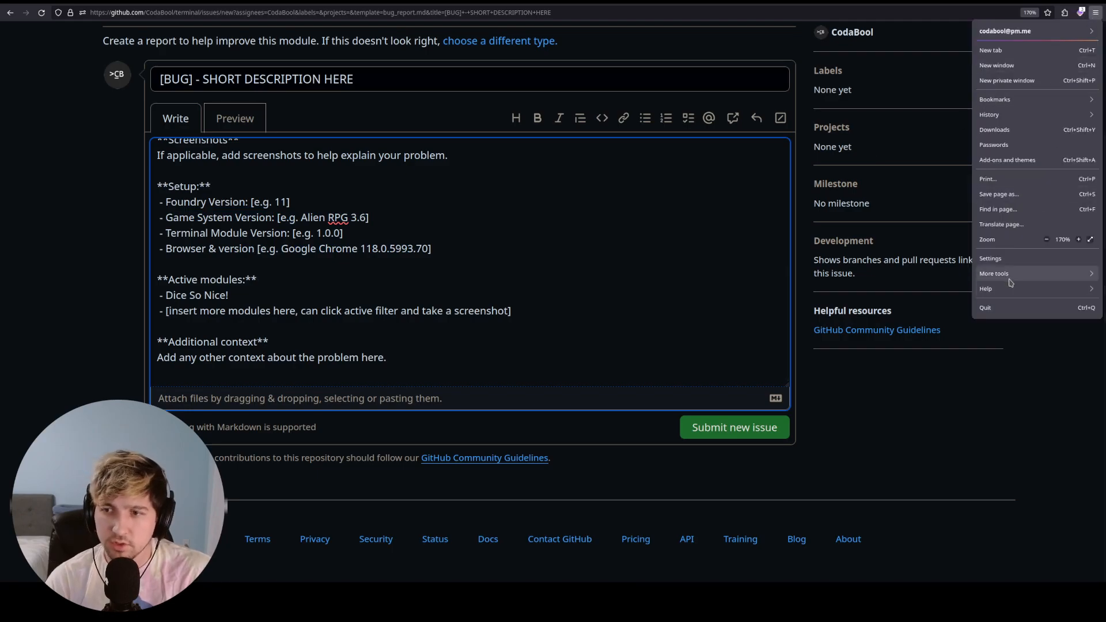
- Check the Firefox version (118.0.2) under Help > About Firefox, then close that window
click(1011, 274)
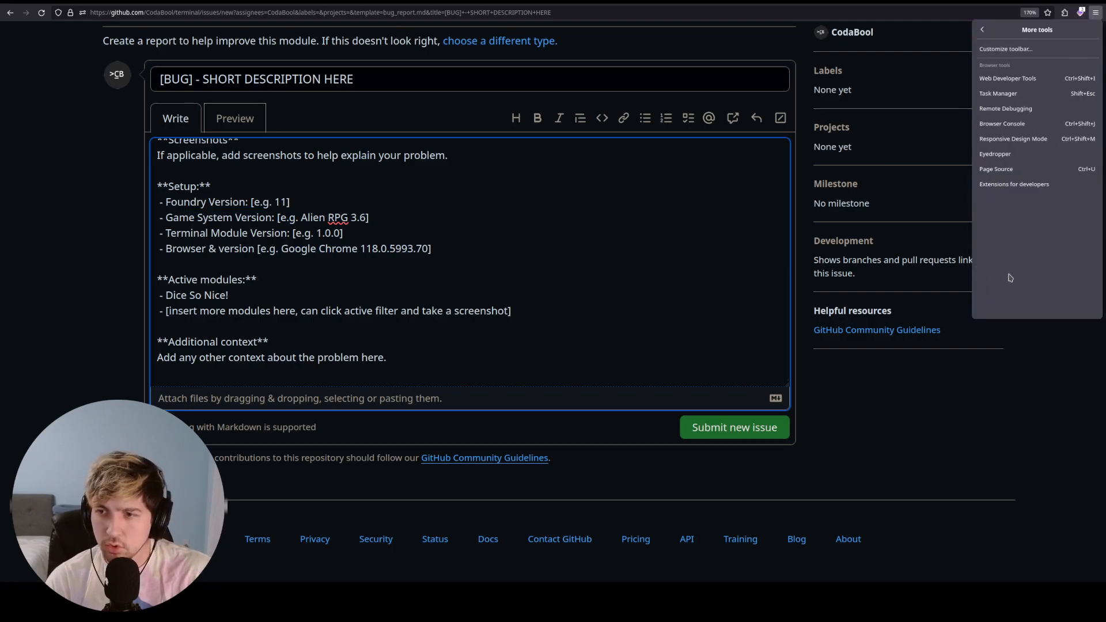
click(982, 29)
click(1004, 289)
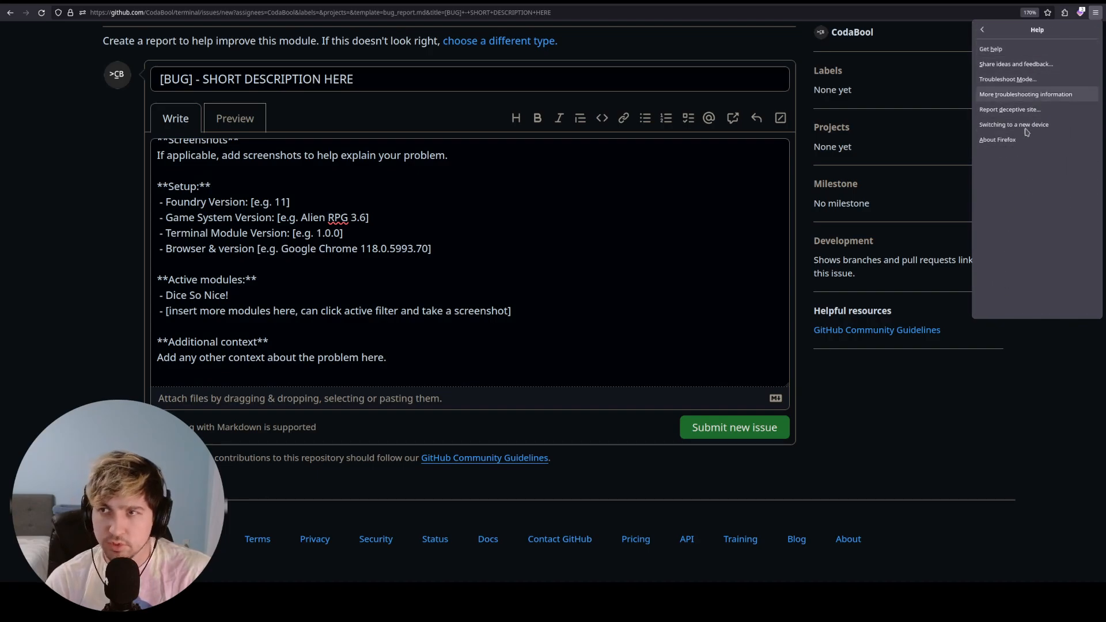
click(1016, 147)
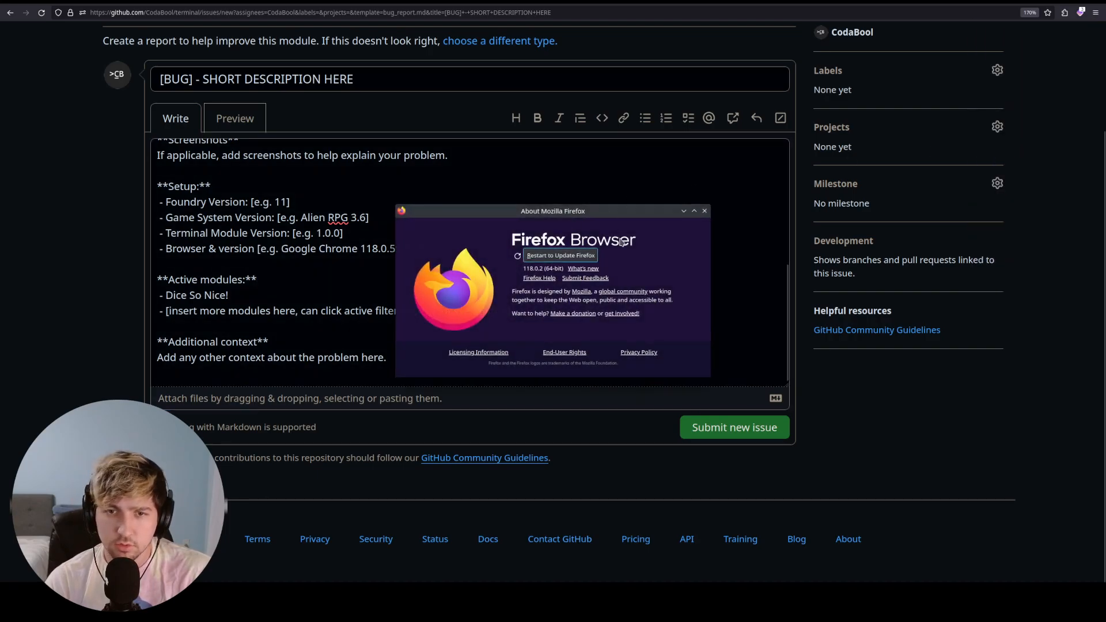
drag(538, 268, 505, 272)
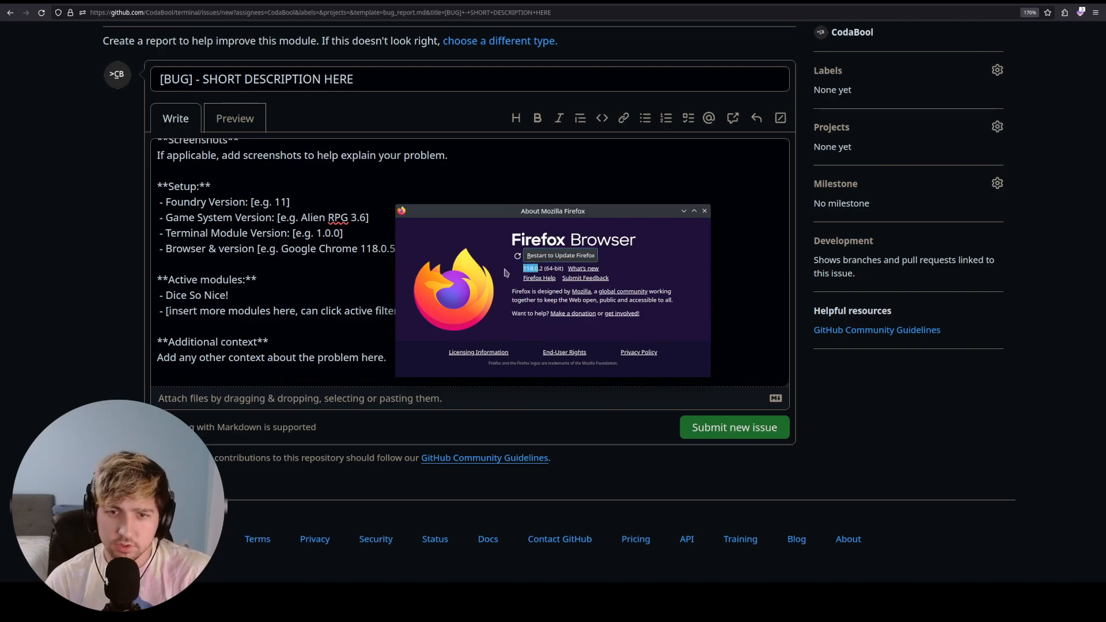
click(703, 210)
drag(432, 248, 310, 244)
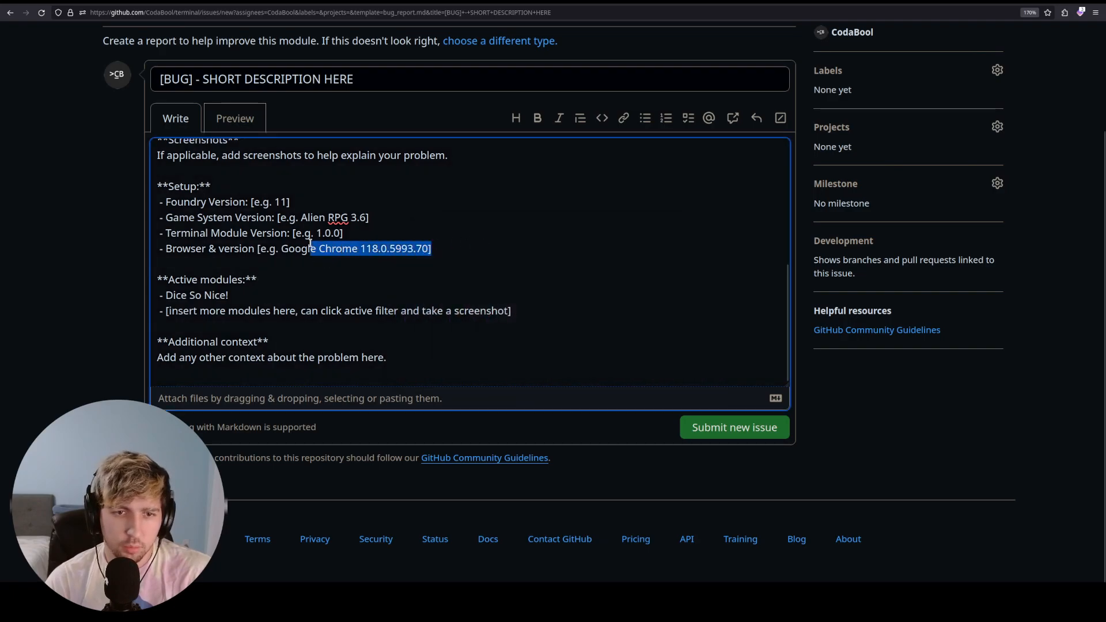
click(244, 274)
drag(254, 293, 145, 288)
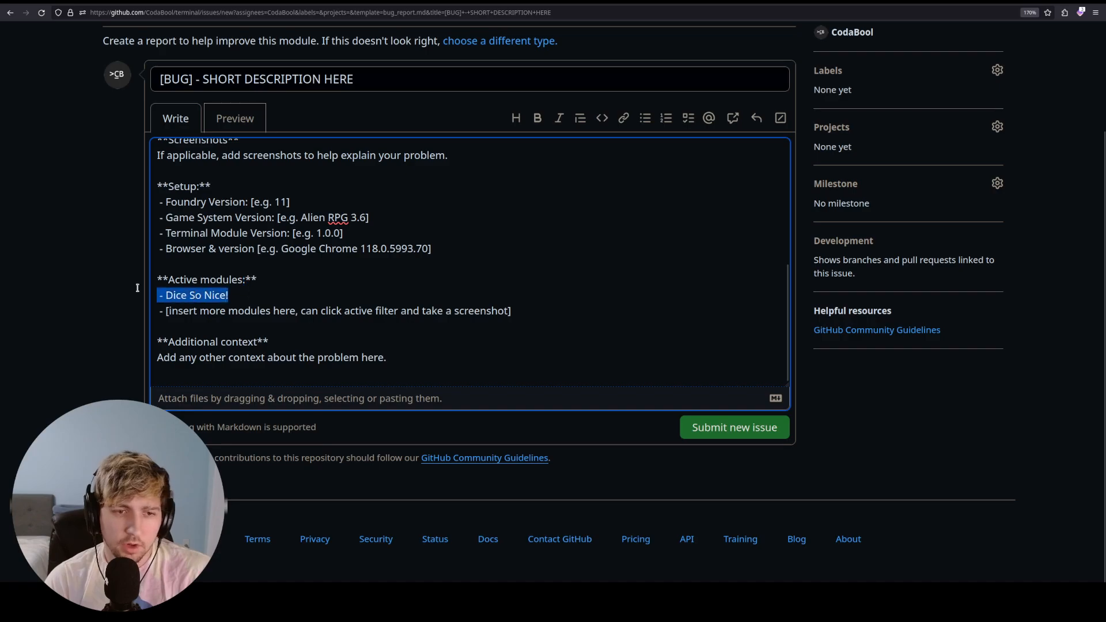
click(294, 294)
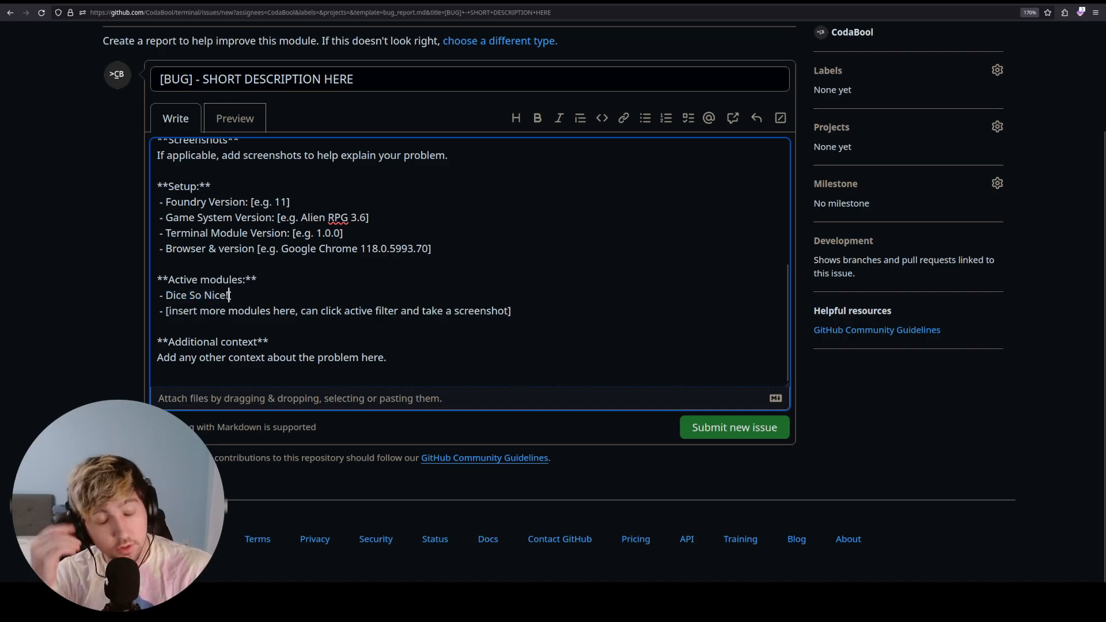
key(shift+Home)
key(shift+Up)
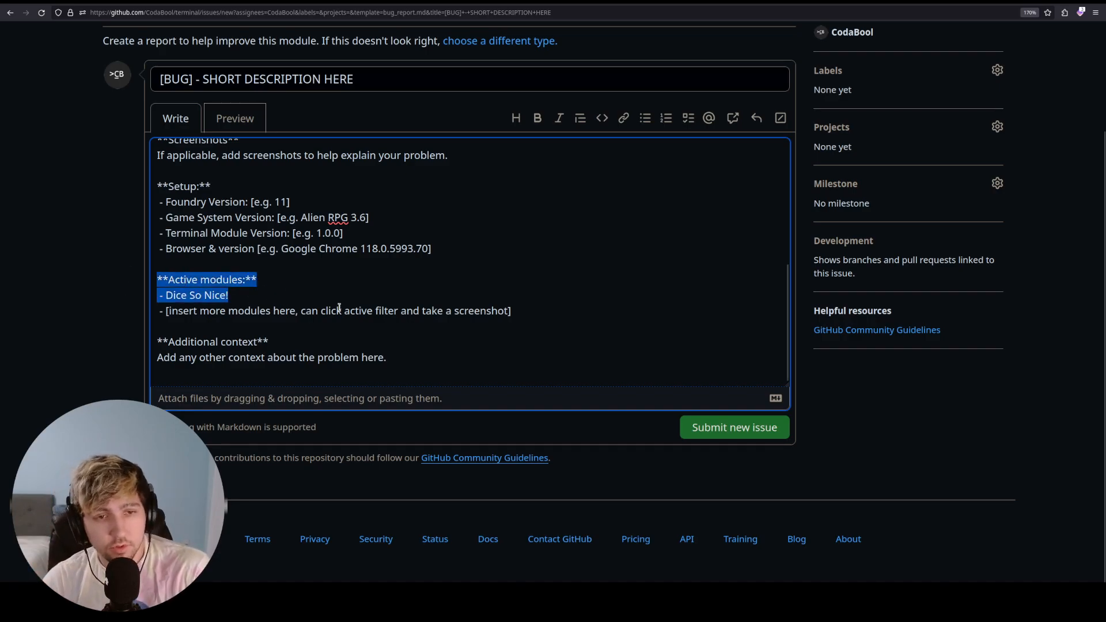
click(283, 293)
drag(511, 312, 87, 302)
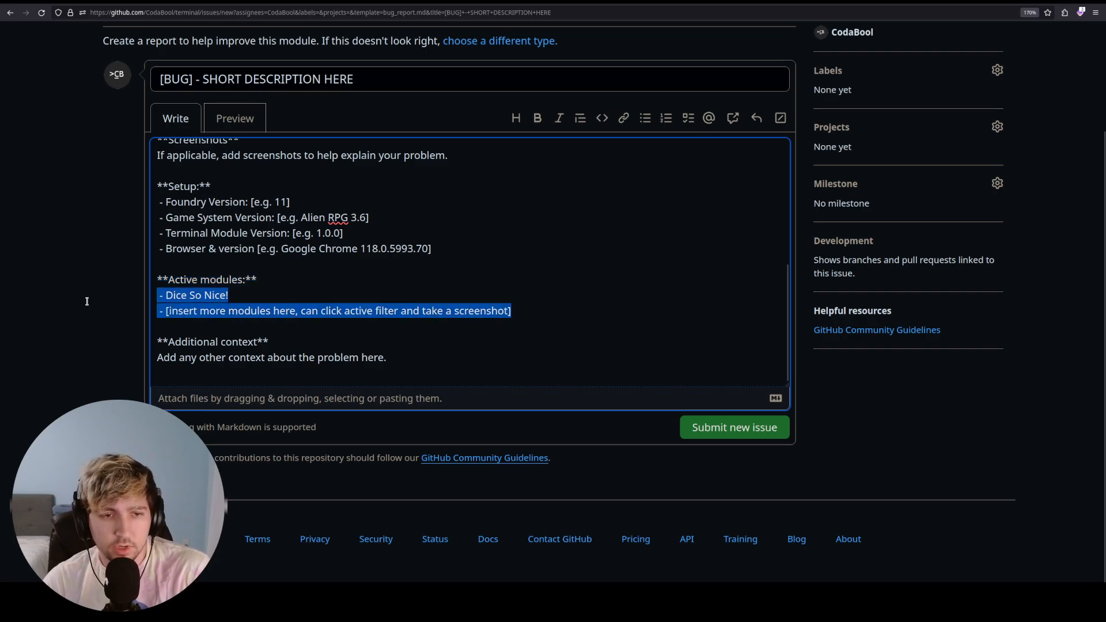
click(315, 318)
scroll(311, 314, up, 10)
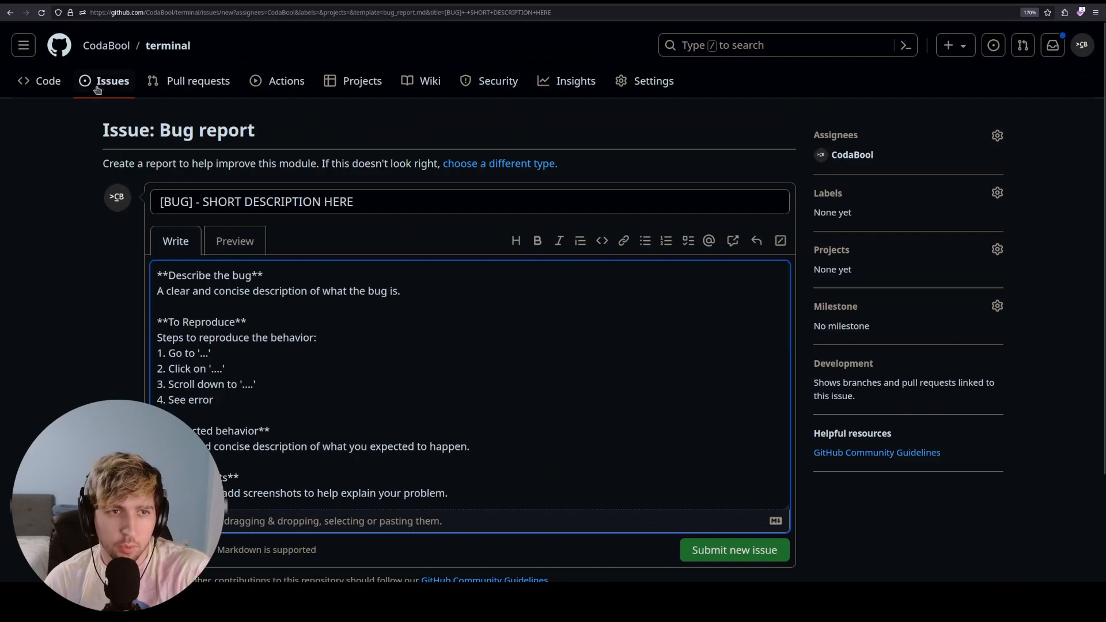
- Return to the repository's Code page and scroll through the readme's Terminal preview, Context and Access sections
click(54, 82)
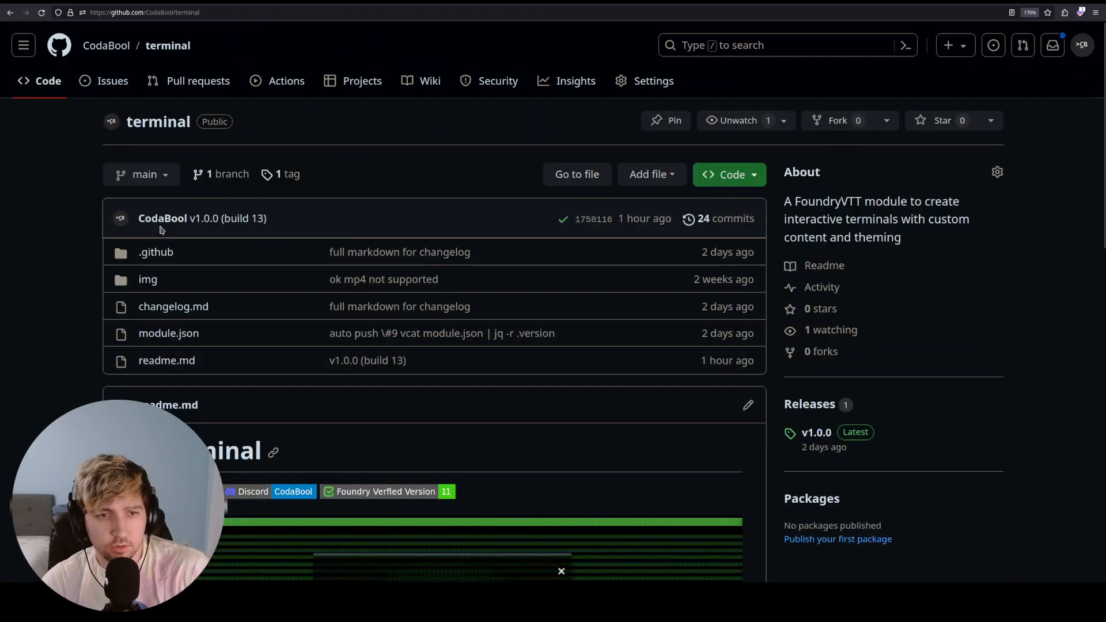
scroll(87, 257, down, 5)
scroll(90, 257, down, 7)
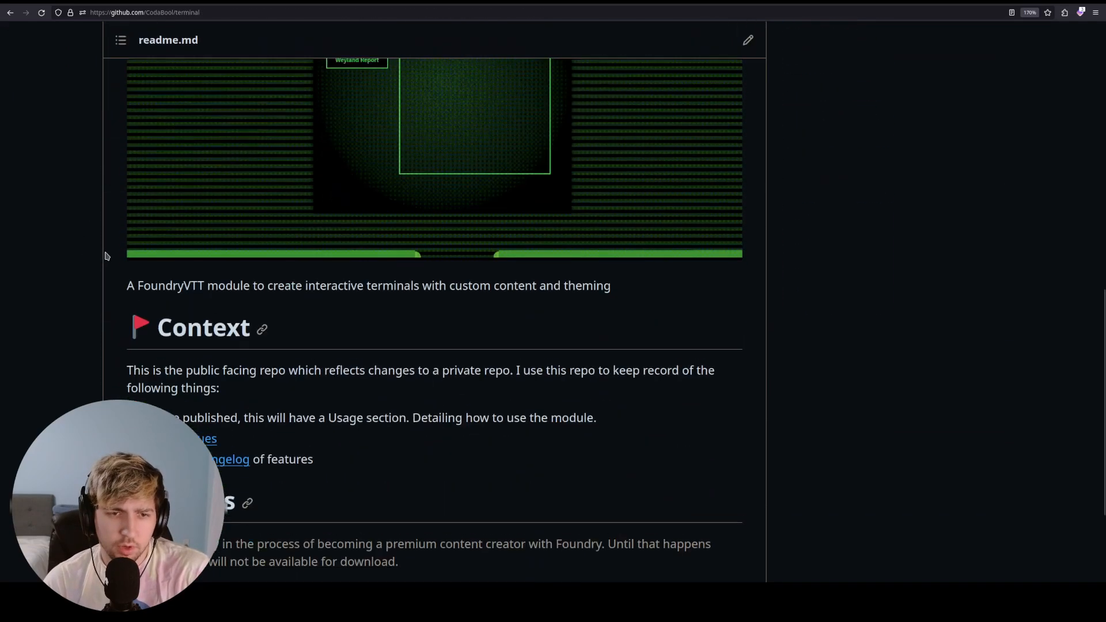
scroll(81, 256, up, 12)
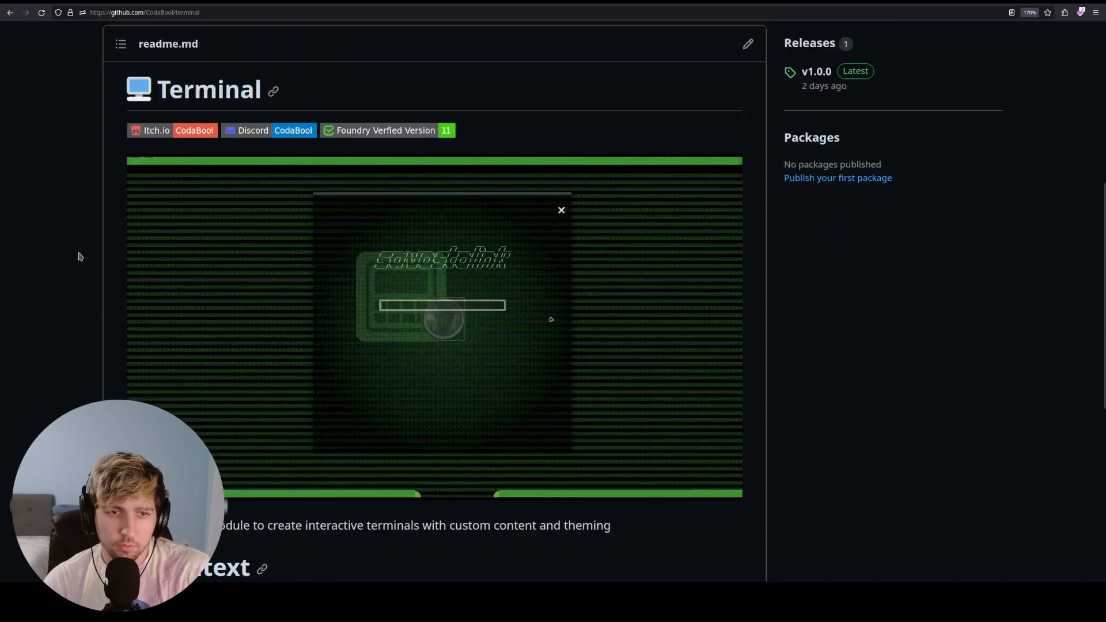
scroll(72, 262, down, 4)
scroll(81, 272, down, 6)
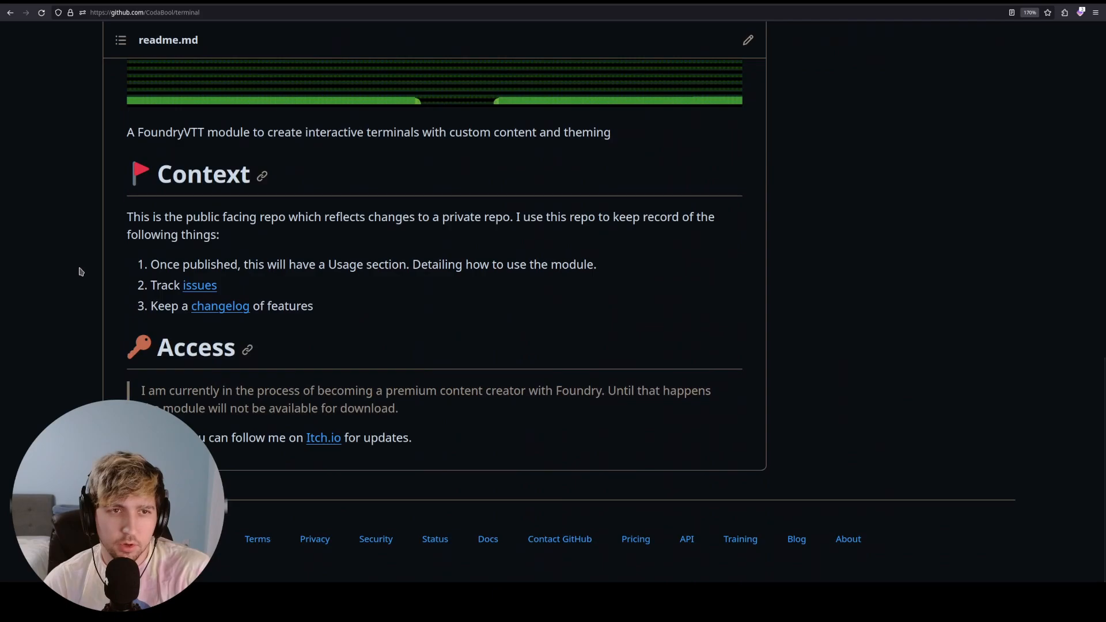
scroll(80, 271, up, 12)
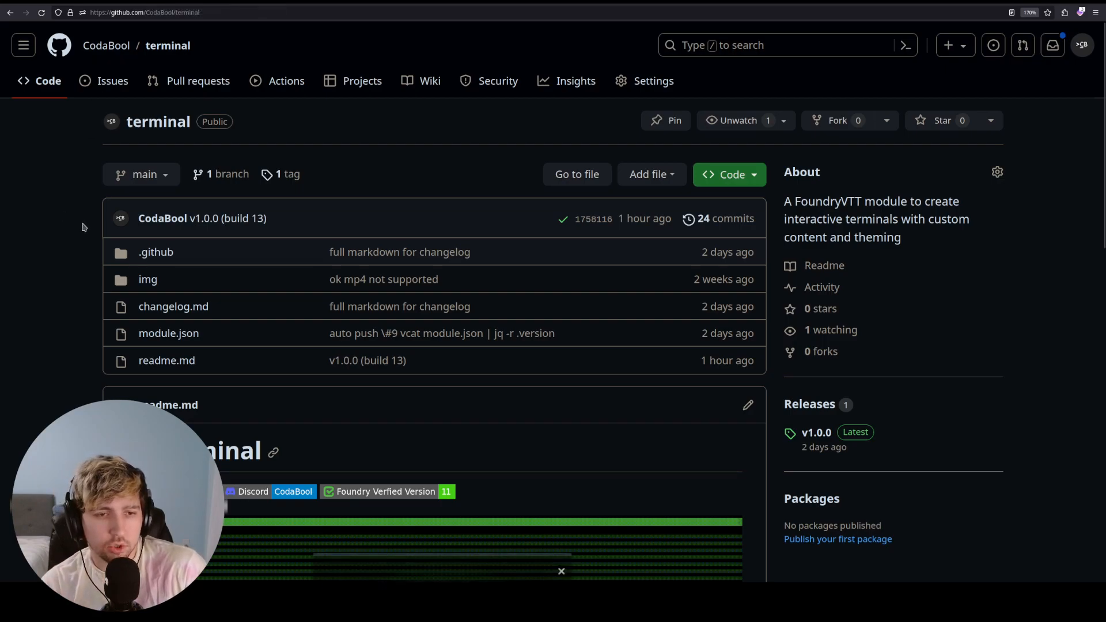
scroll(82, 227, down, 3)
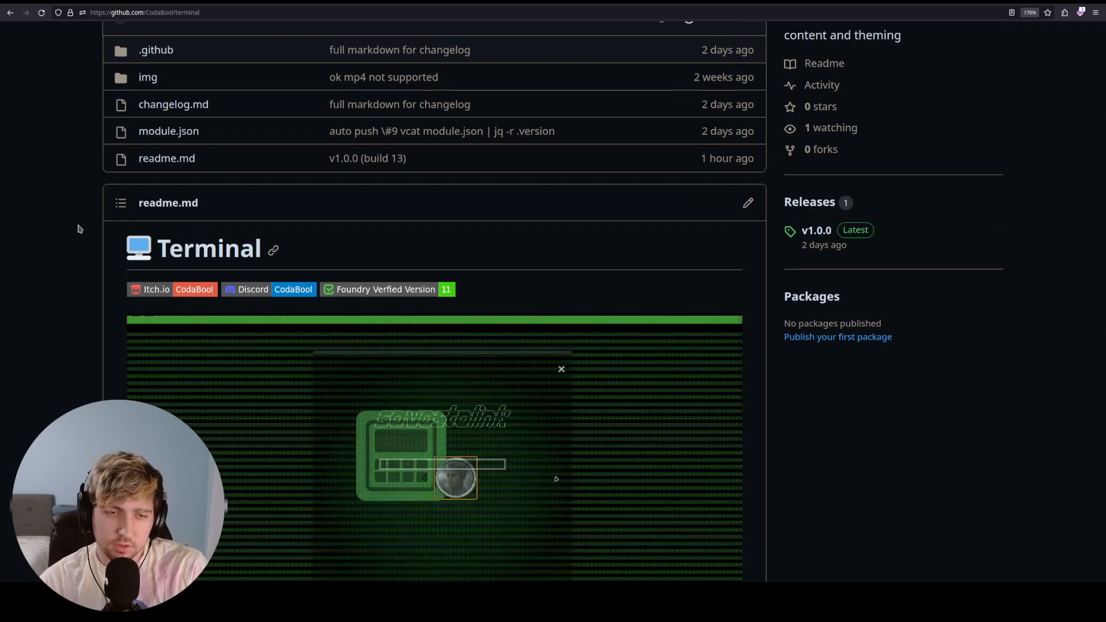
scroll(81, 239, down, 3)
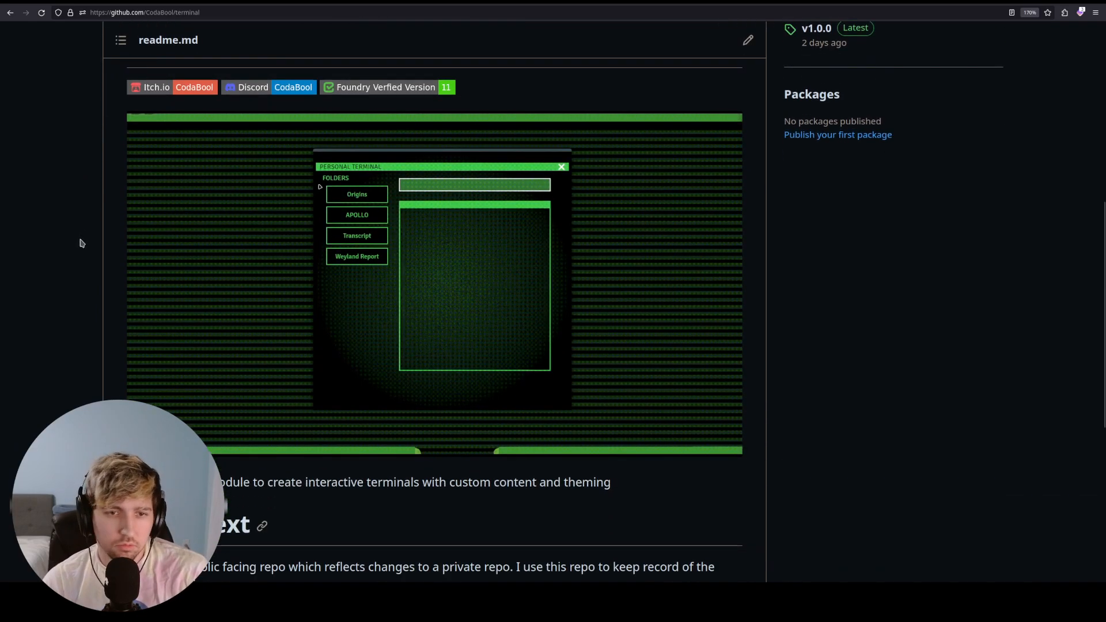